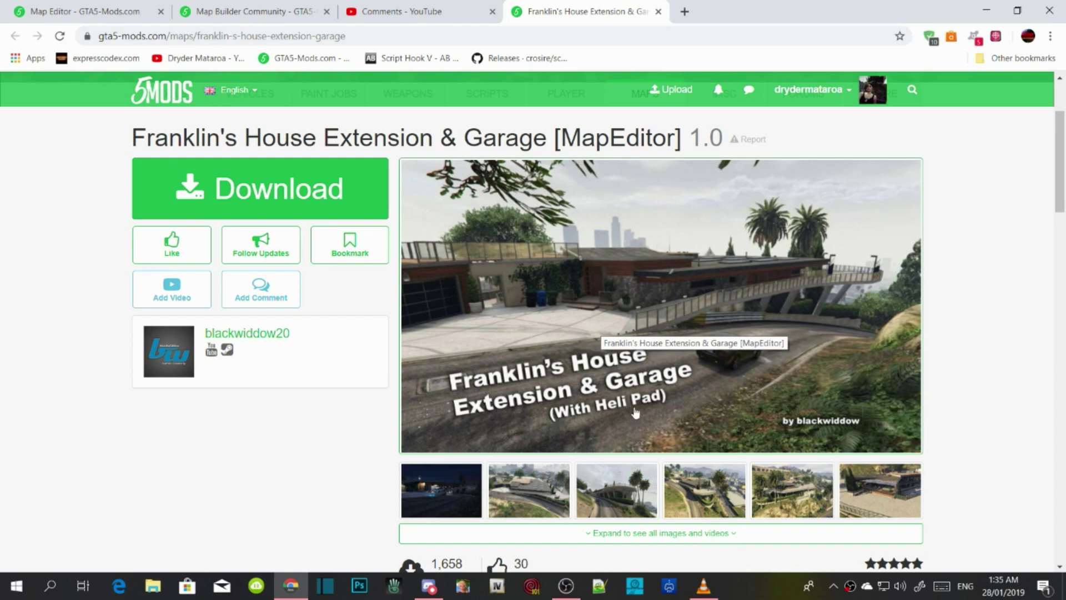
Read the Installation requirements on the Franklin's House Extension & Garage listing
scroll(636, 405, "down", 1)
scroll(637, 405, "up", 3)
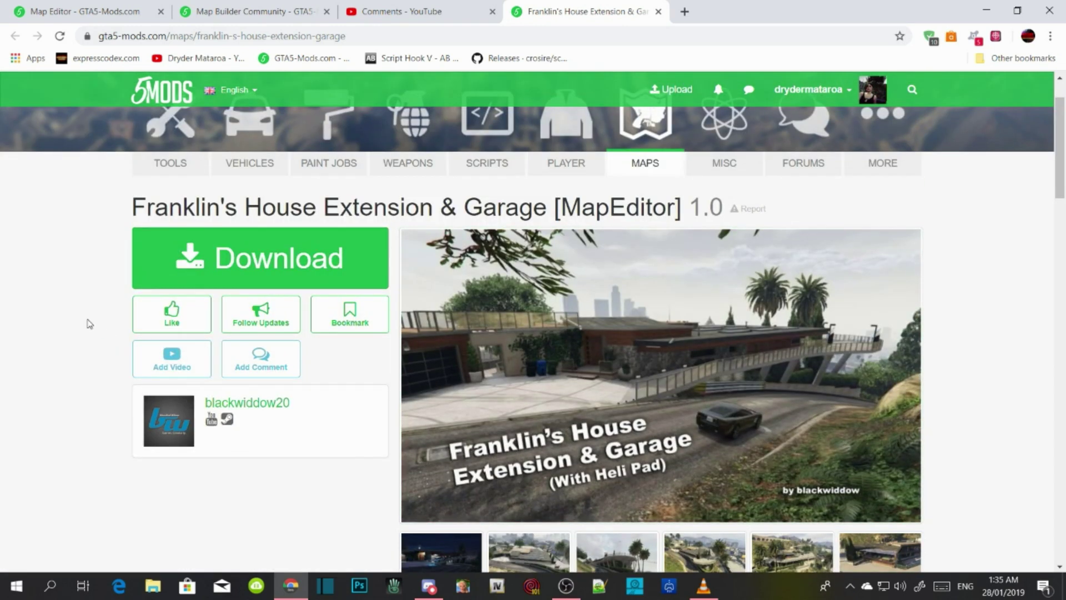
scroll(89, 324, "down", 1)
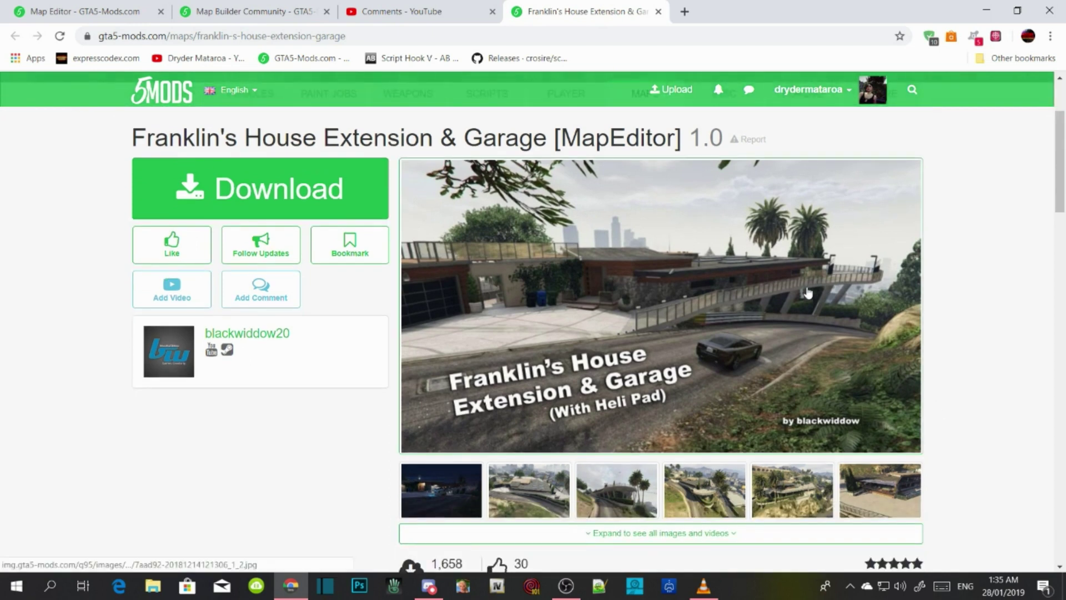
scroll(634, 366, "down", 2)
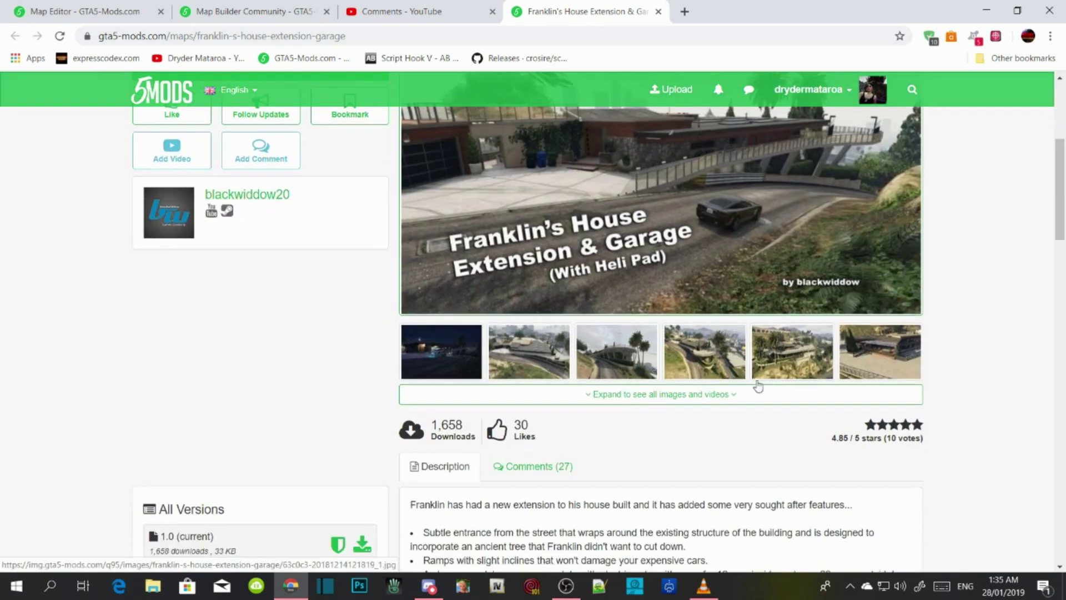
scroll(634, 367, "down", 8)
scroll(633, 362, "up", 2)
scroll(633, 362, "up", 2)
left_click_drag(411, 317, 593, 478)
left_click(593, 478)
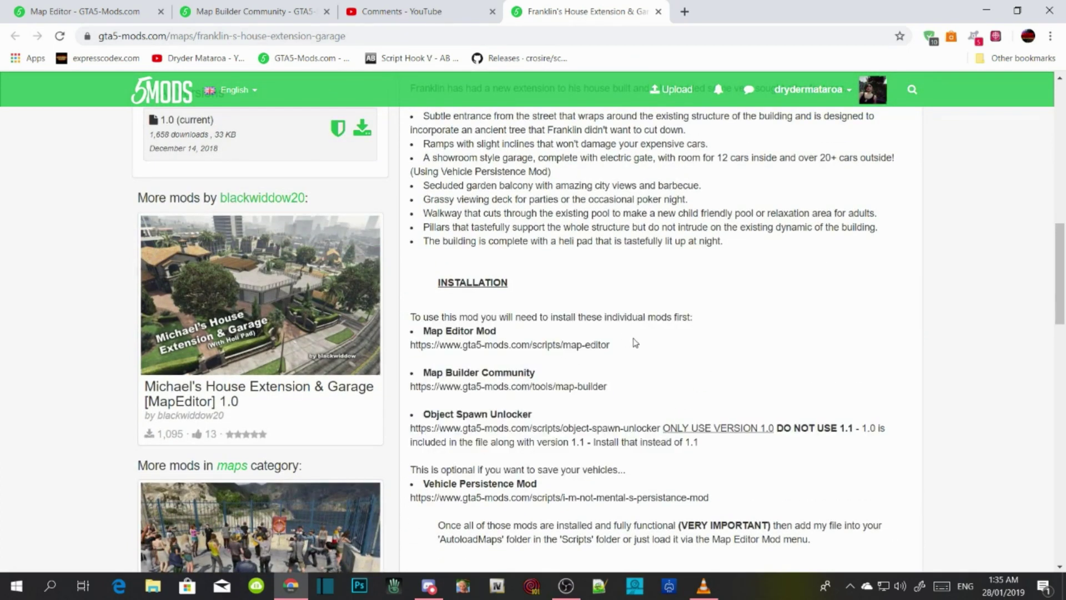
Scroll back over the Franklin's House listing on GTA5-Mods.com
scroll(635, 344, "up", 10)
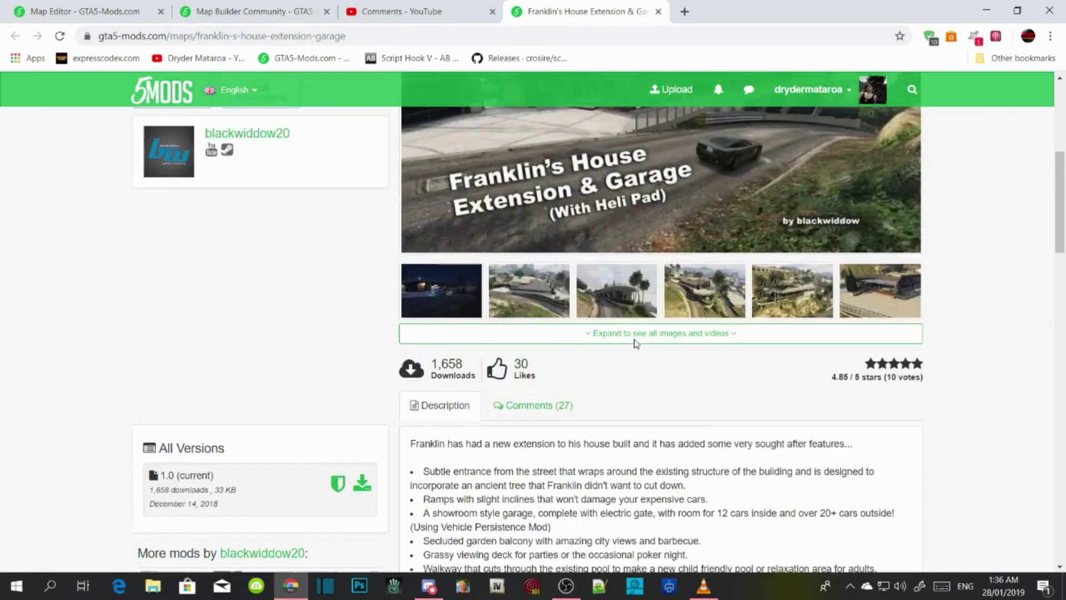
scroll(635, 344, "up", 1)
scroll(636, 344, "down", 1)
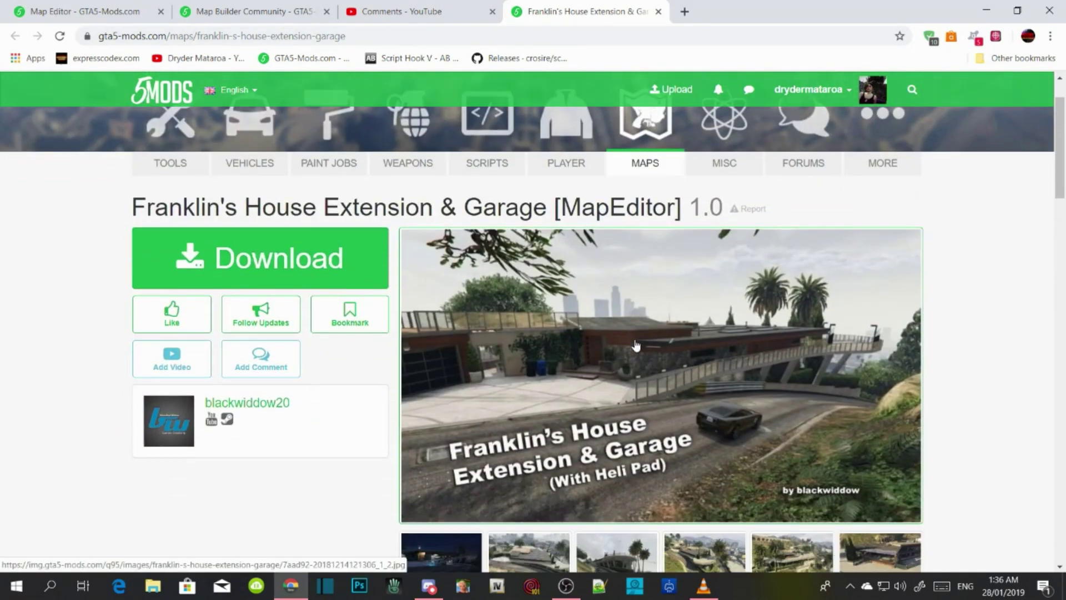
scroll(635, 344, "down", 1)
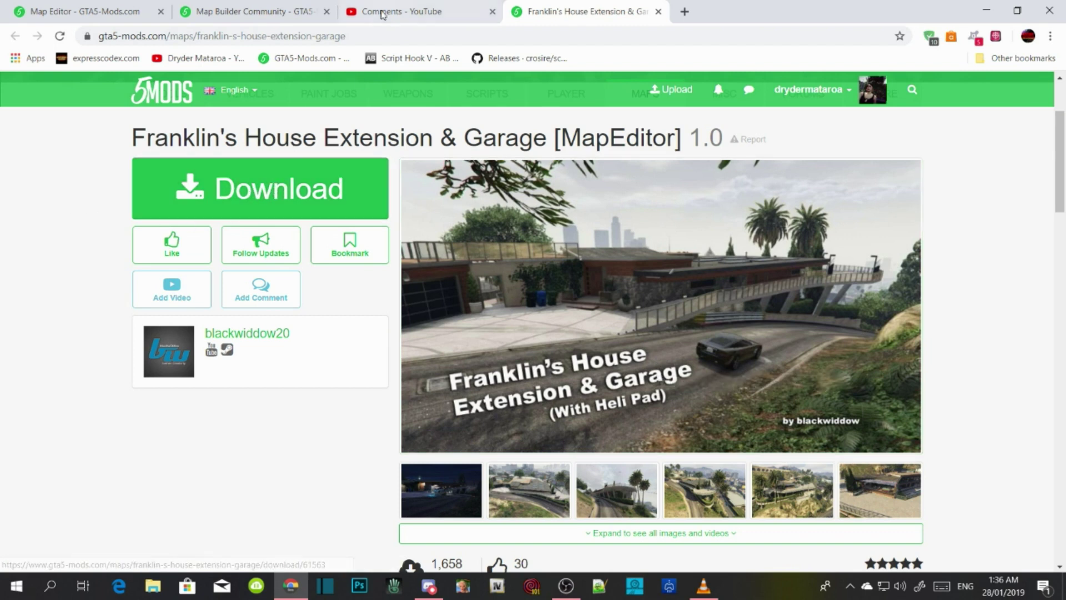
Close the YouTube comments tab, review the Map Builder and Map Editor pages, then minimise Chrome
left_click(491, 12)
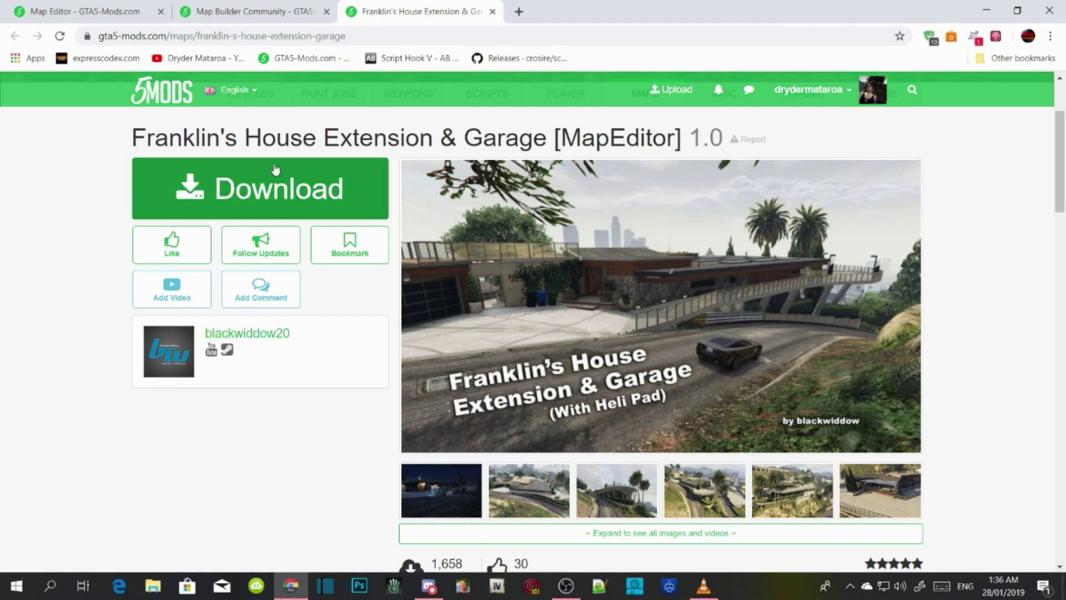
left_click(264, 8)
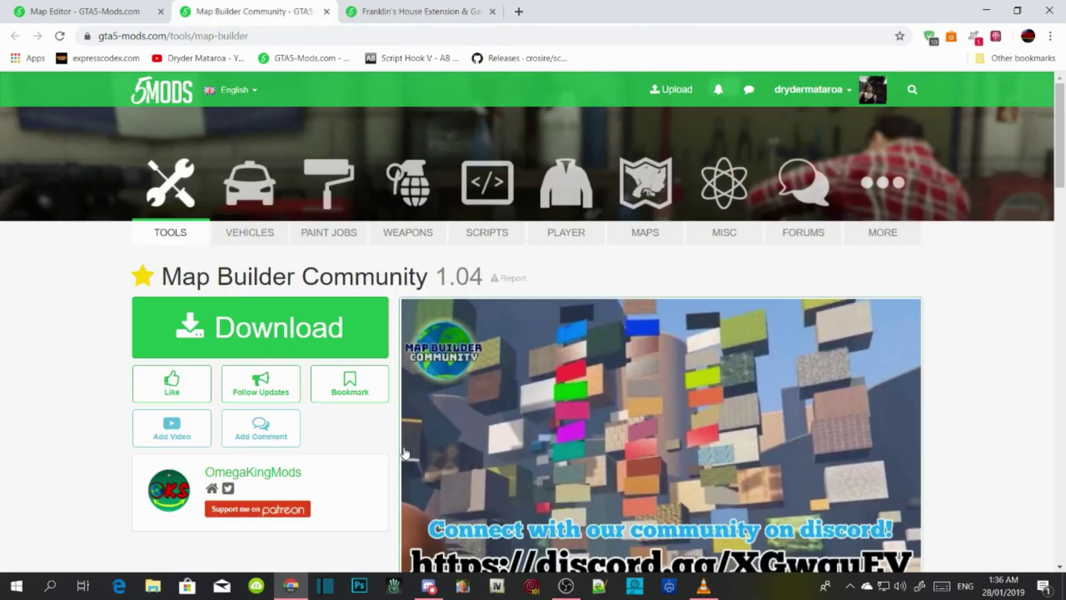
left_click(93, 9)
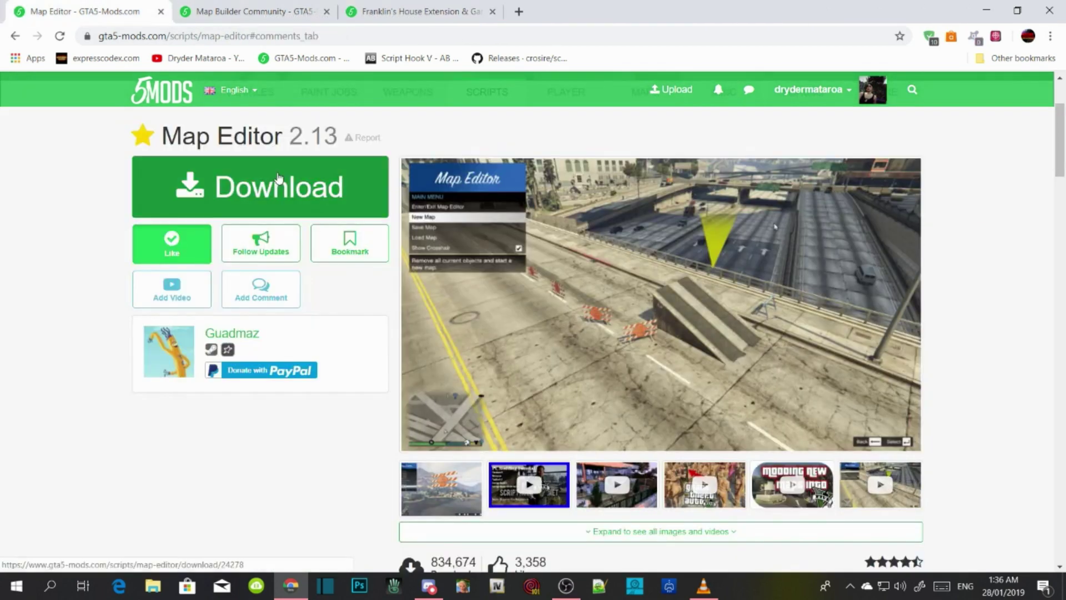
left_click(411, 5)
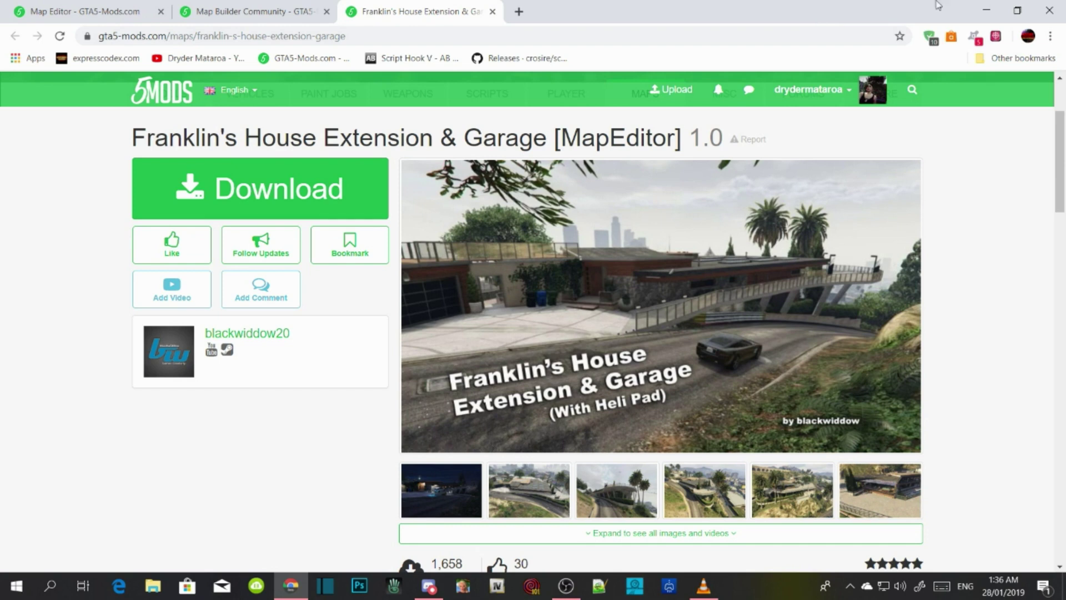
left_click(986, 11)
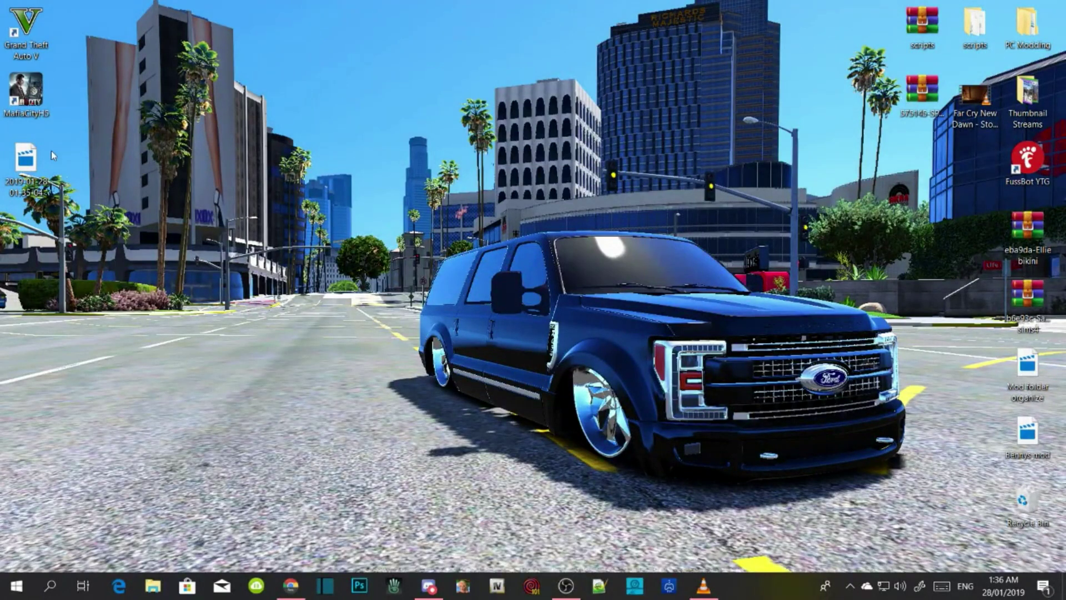
Open the Grand Theft Auto V shortcut's file location on New Volume (D:) and reposition the window
right_click(34, 42)
left_click(89, 64)
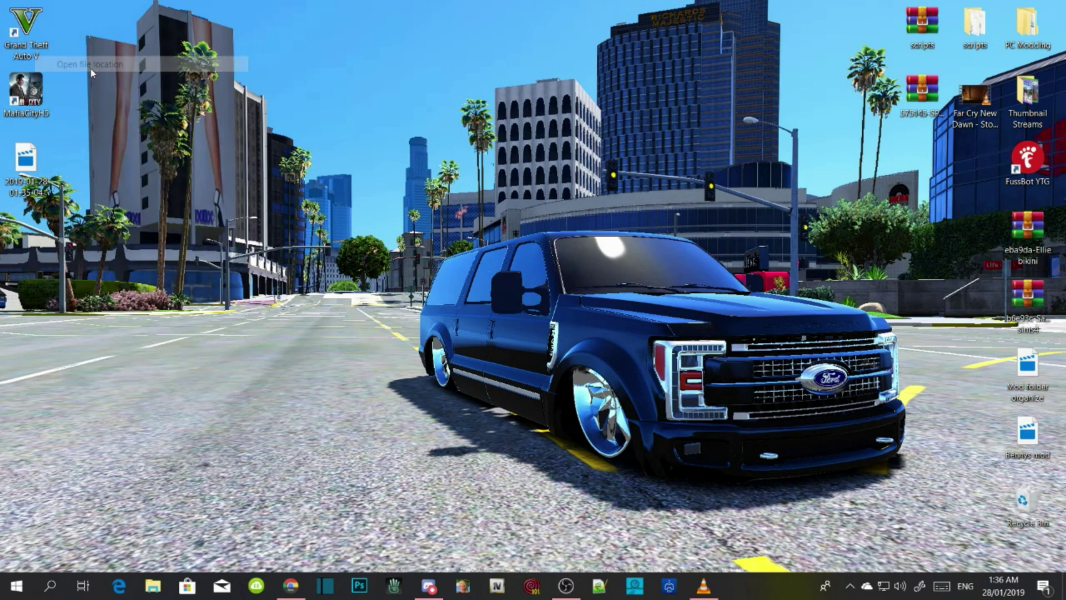
left_click(671, 268)
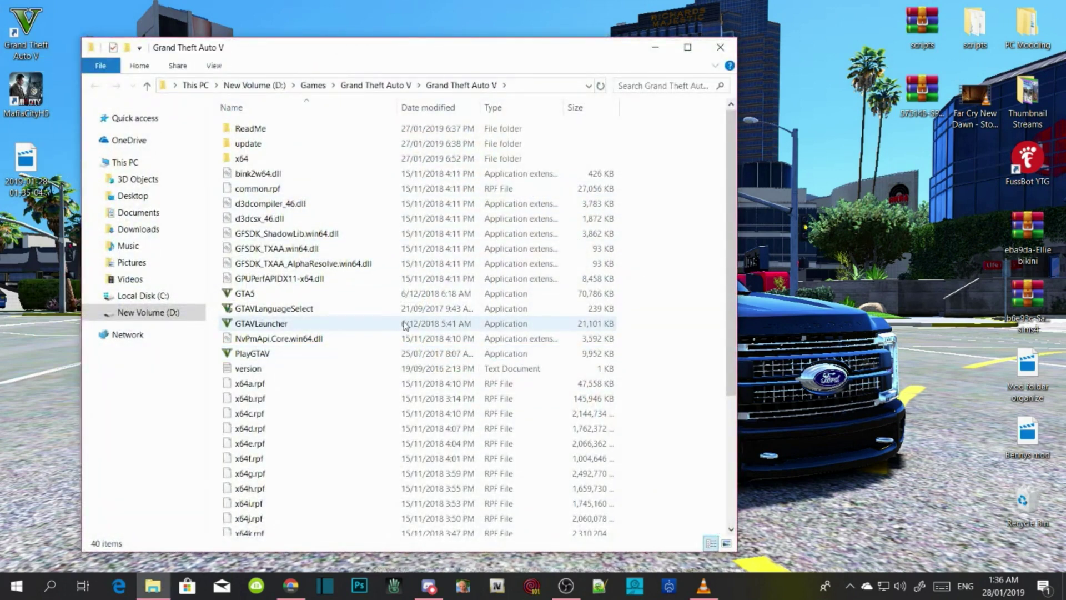
scroll(371, 230, "down", 2)
scroll(371, 230, "down", 2)
scroll(369, 228, "up", 4)
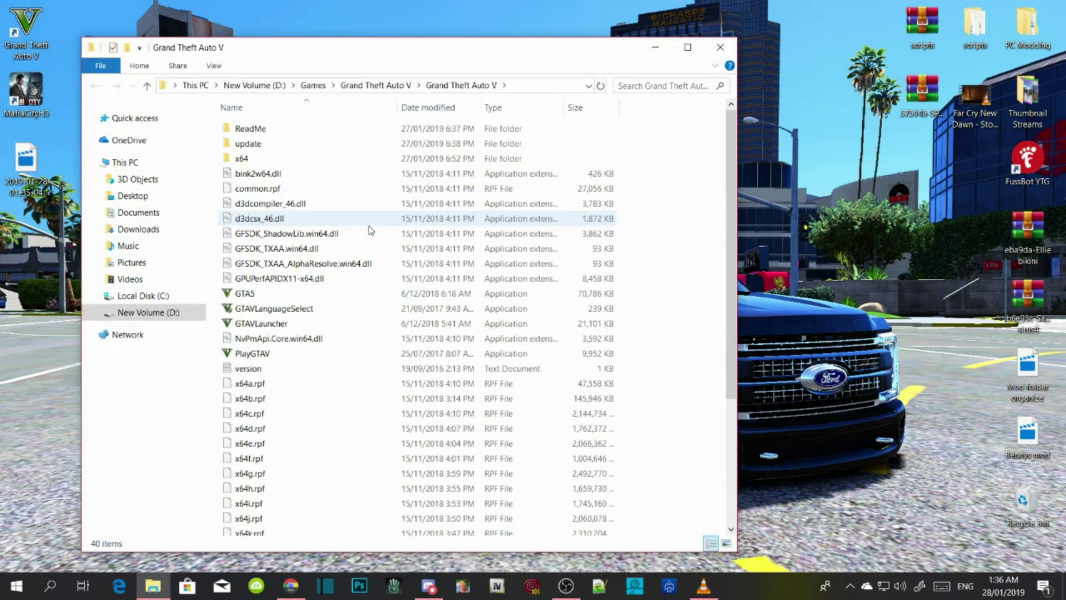
left_click_drag(486, 57, 440, 35)
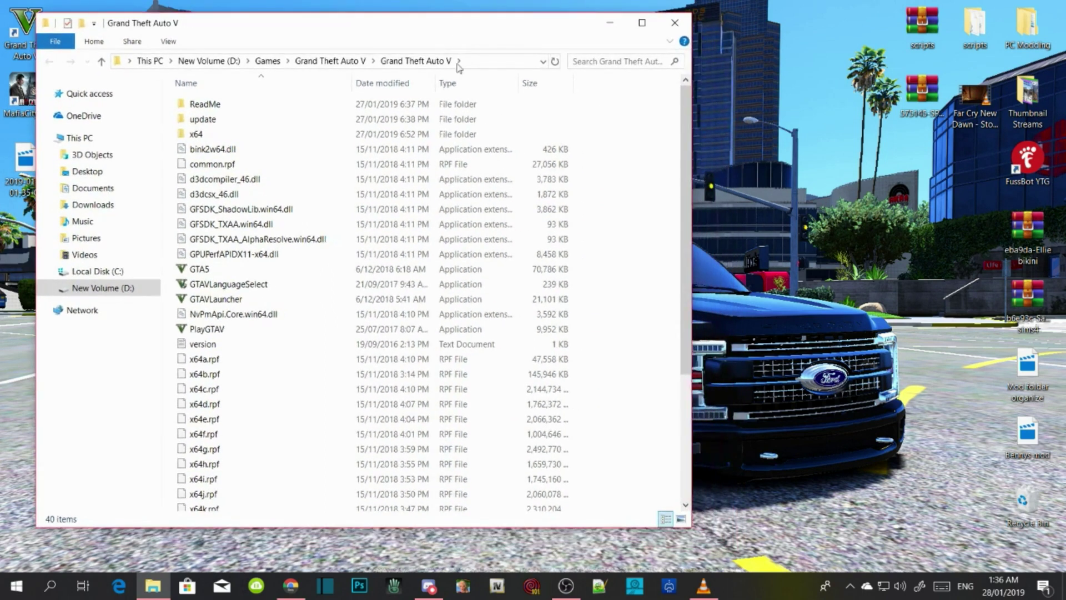
Launch OpenIV for GTA V Windows and open the ASI Manager from Tools
left_click(497, 593)
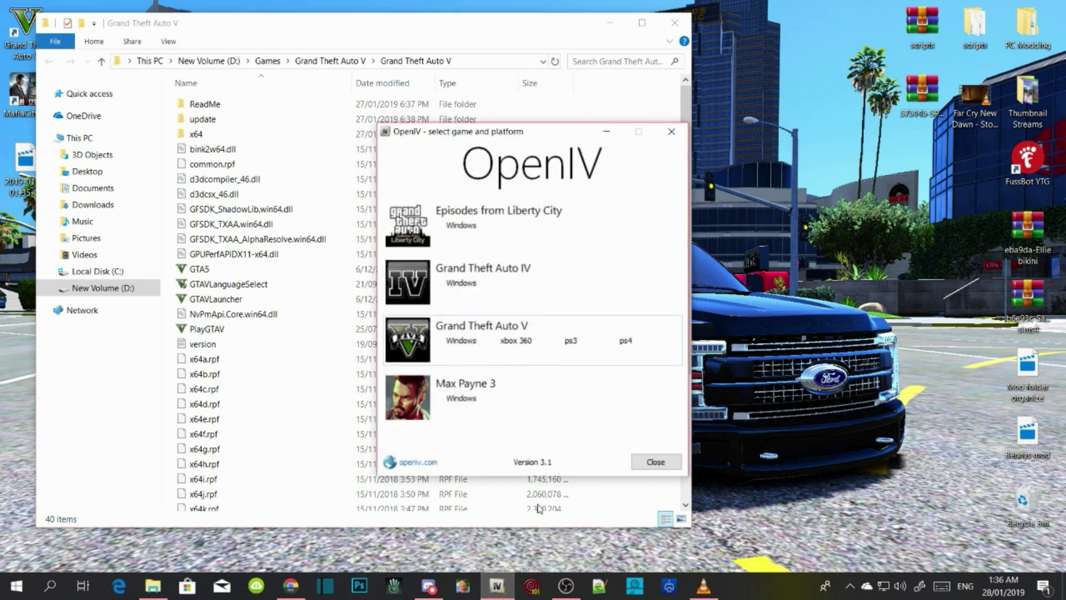
left_click(465, 343)
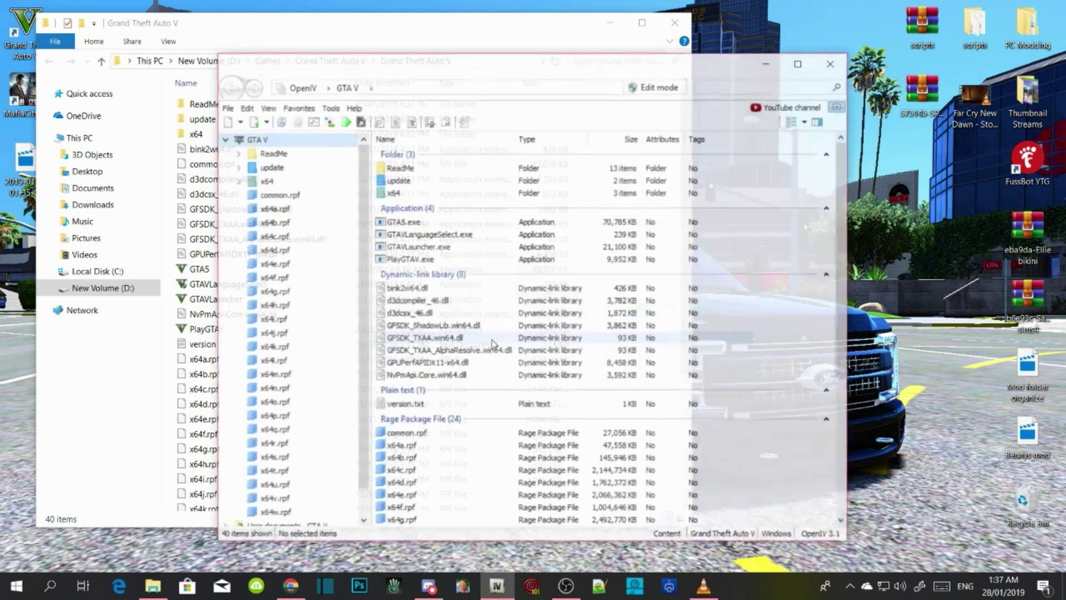
left_click(333, 108)
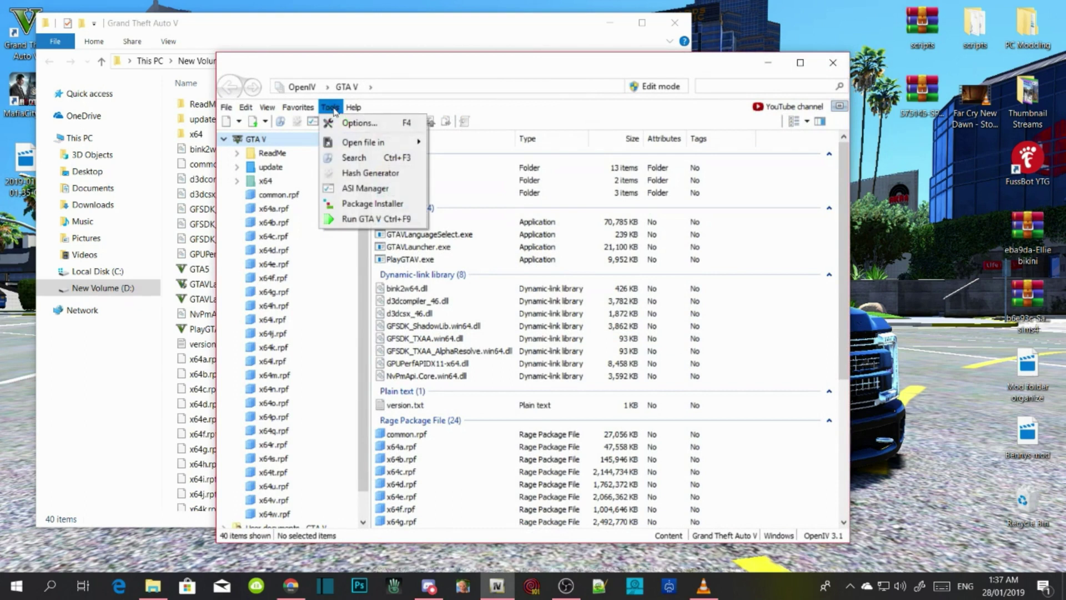
left_click(357, 191)
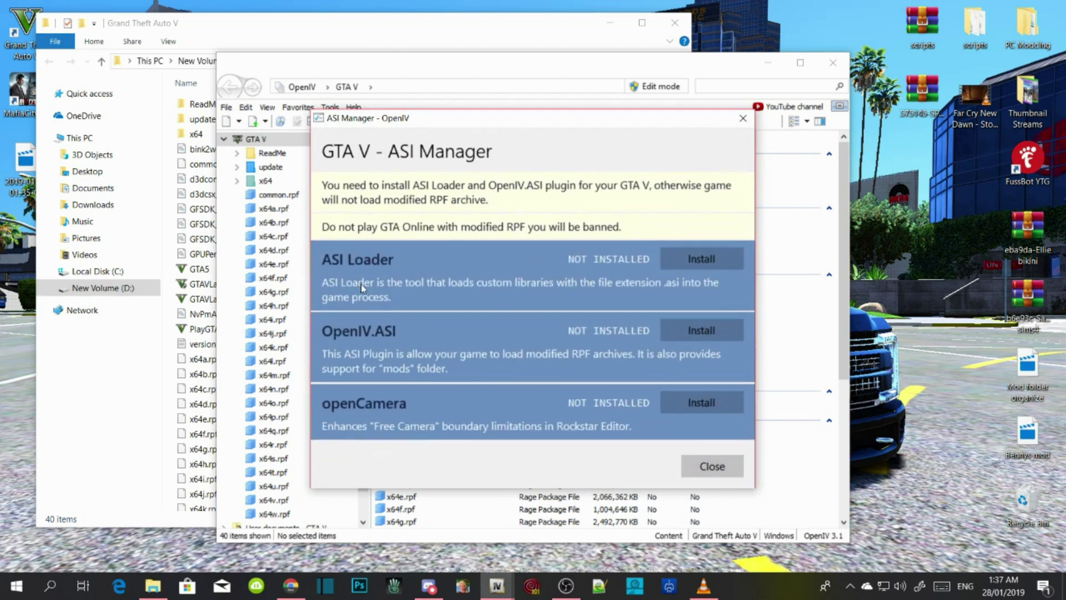
Install ASI Loader, OpenIV.ASI and openCamera, allowing the mods folder to be created
left_click(693, 269)
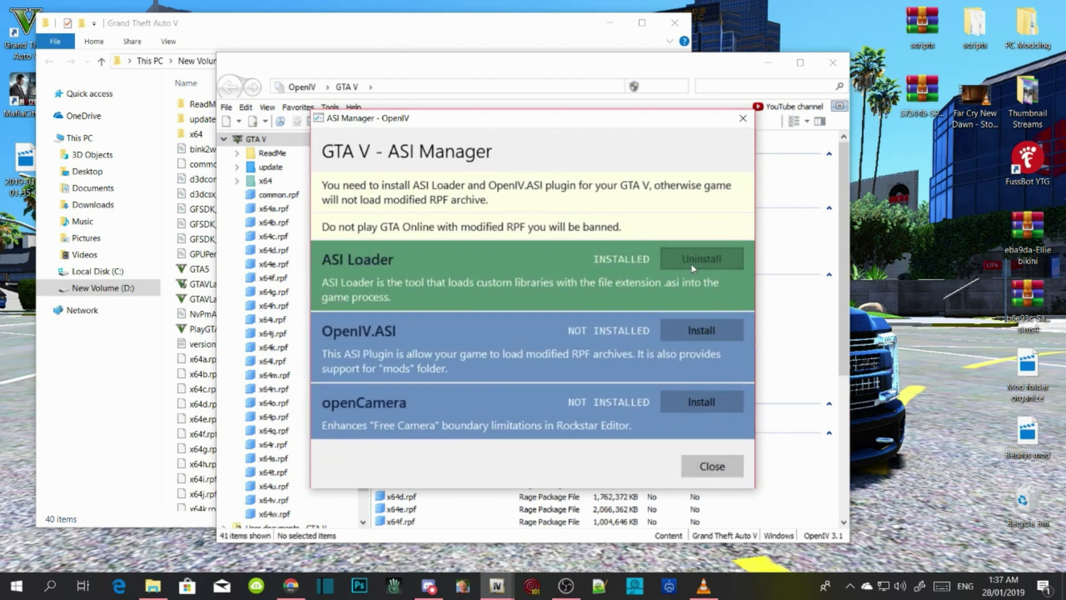
left_click(700, 331)
left_click(632, 368)
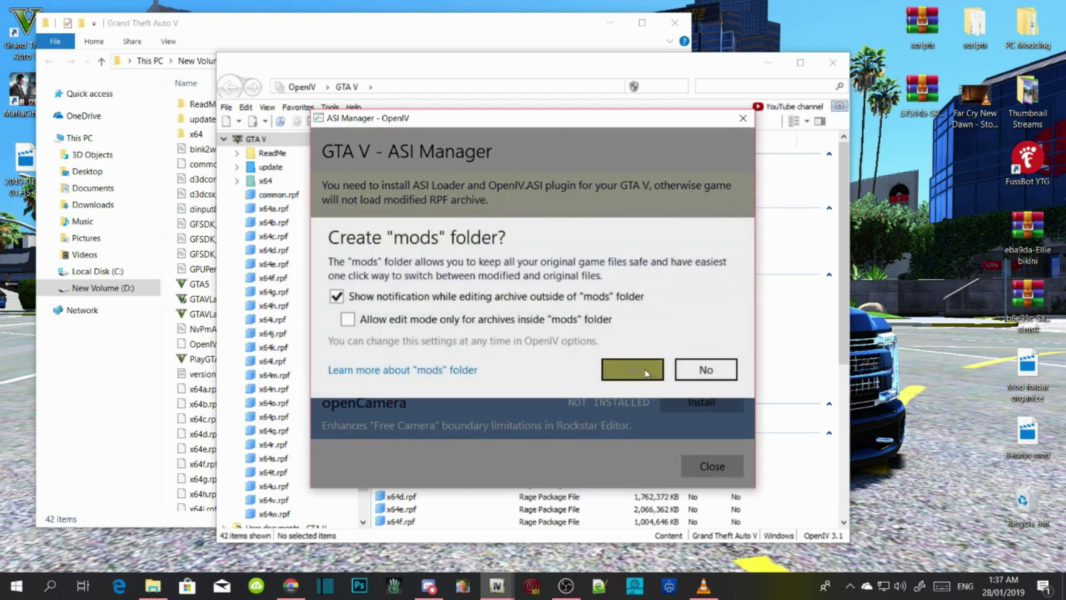
left_click(695, 404)
left_click(706, 469)
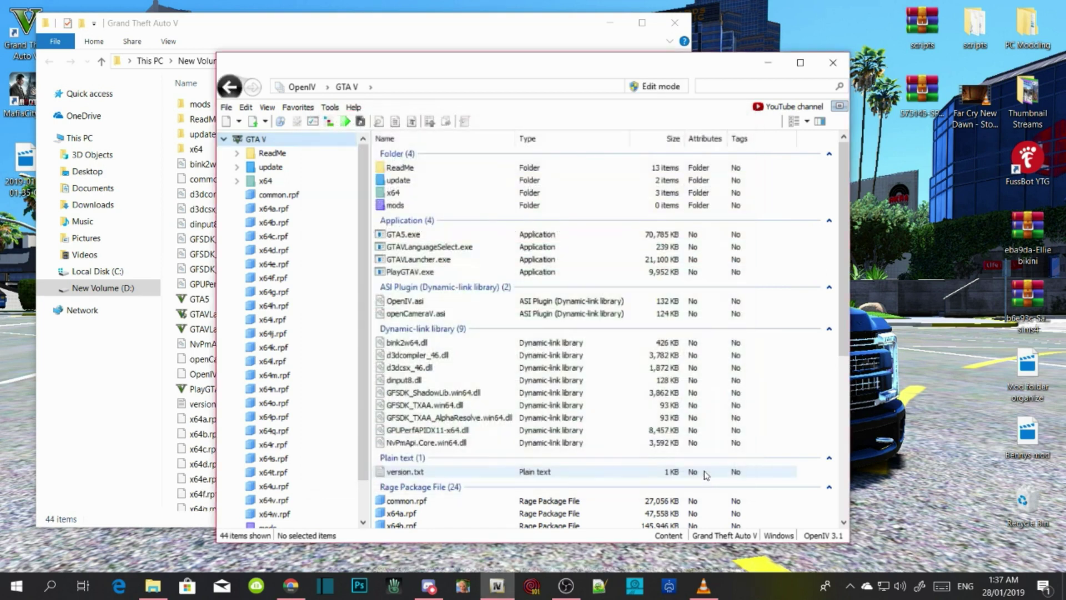
left_click(767, 63)
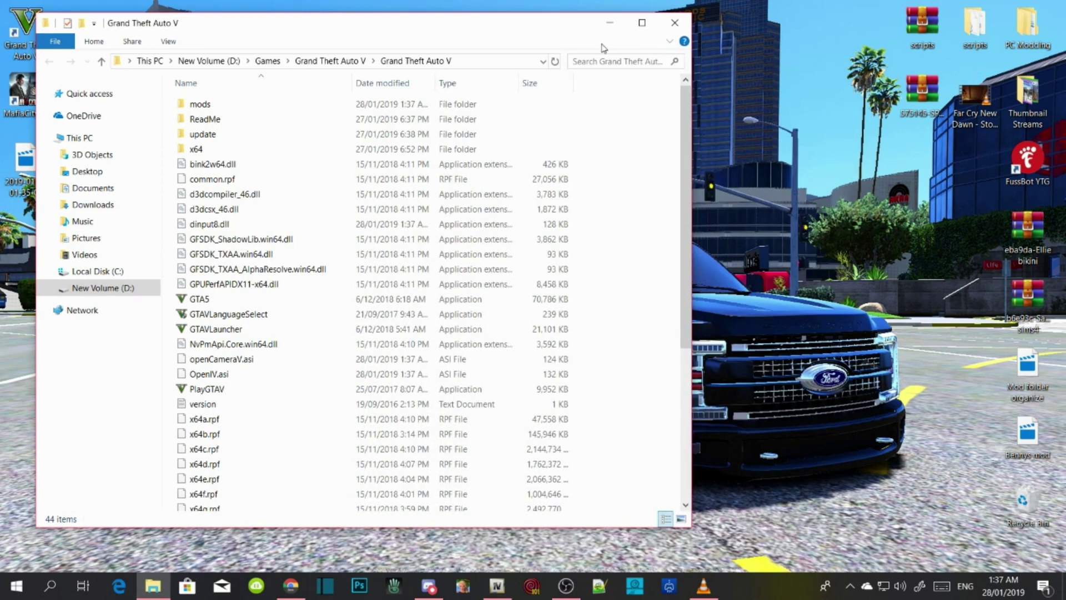
Open PC Modding > PC Script Files > ScriptHookV 1.46 > bin beside the game folder
left_click_drag(579, 31, 567, 30)
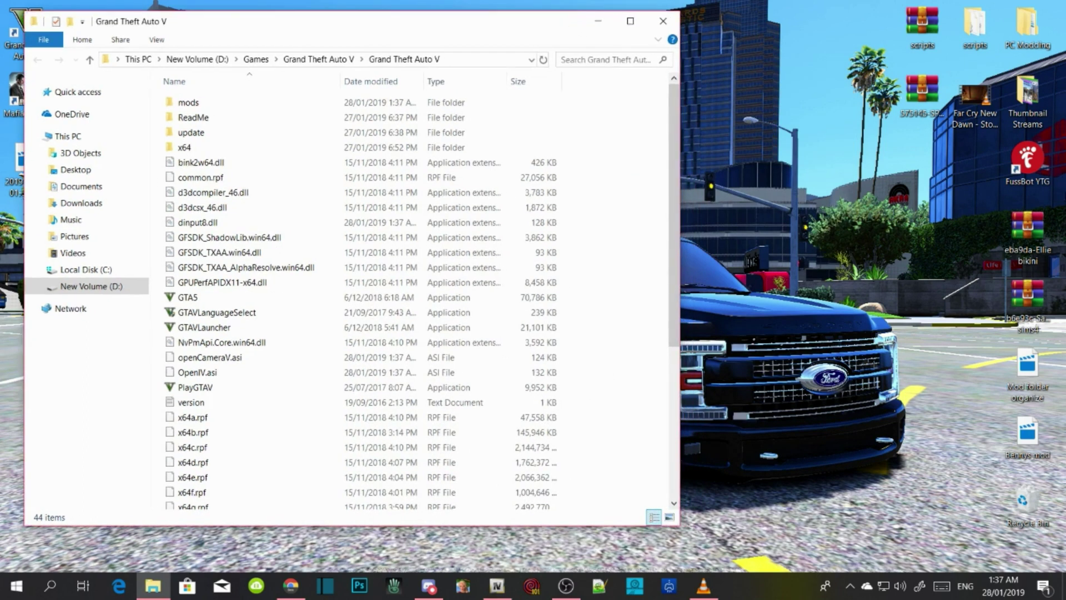
double_click(1025, 33)
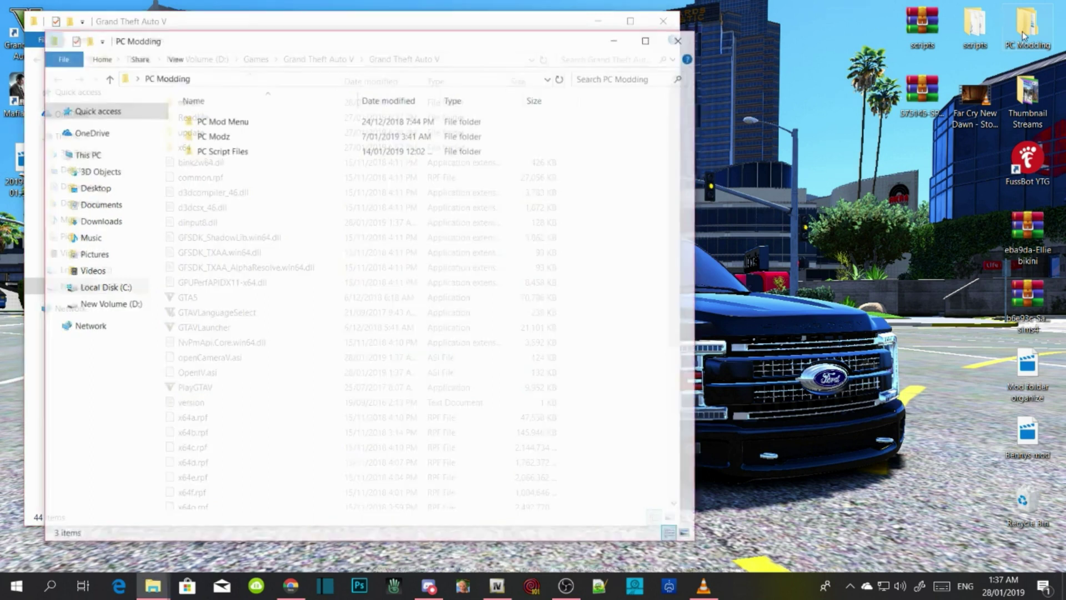
left_click_drag(131, 44, 791, 36)
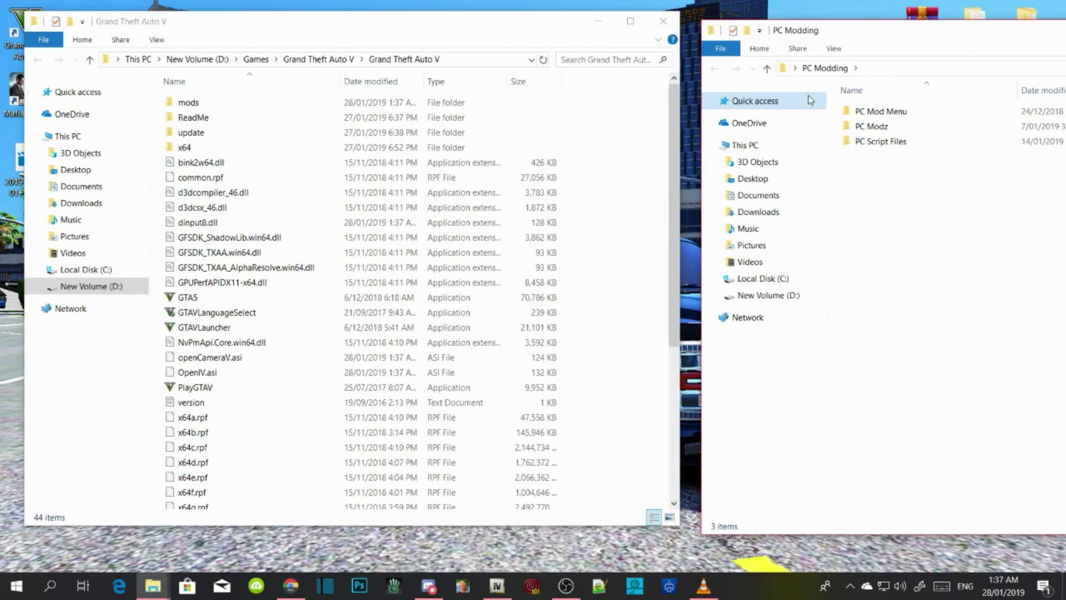
double_click(878, 143)
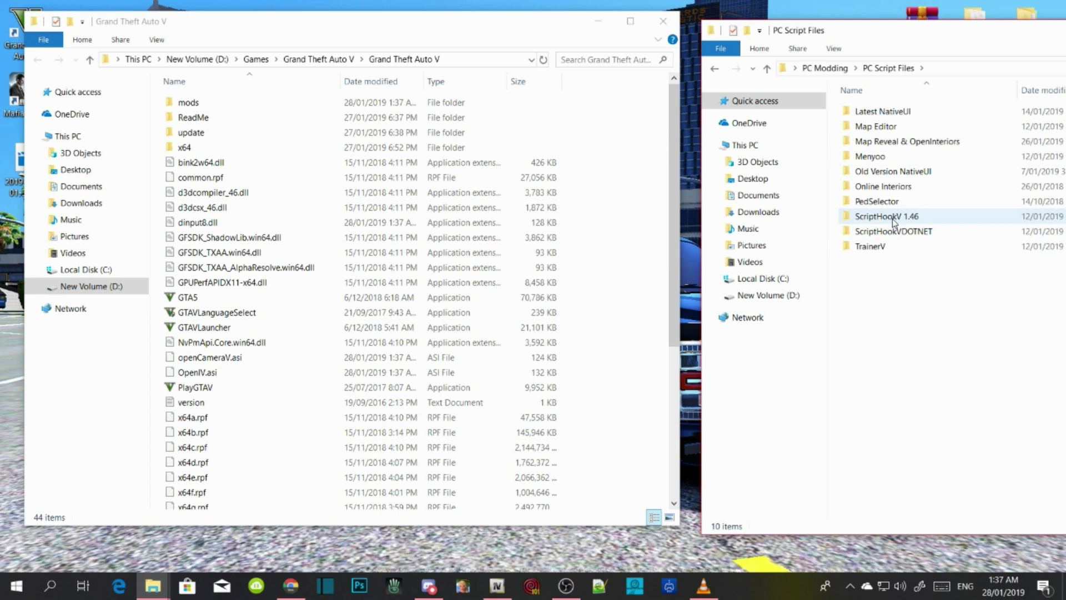
double_click(893, 222)
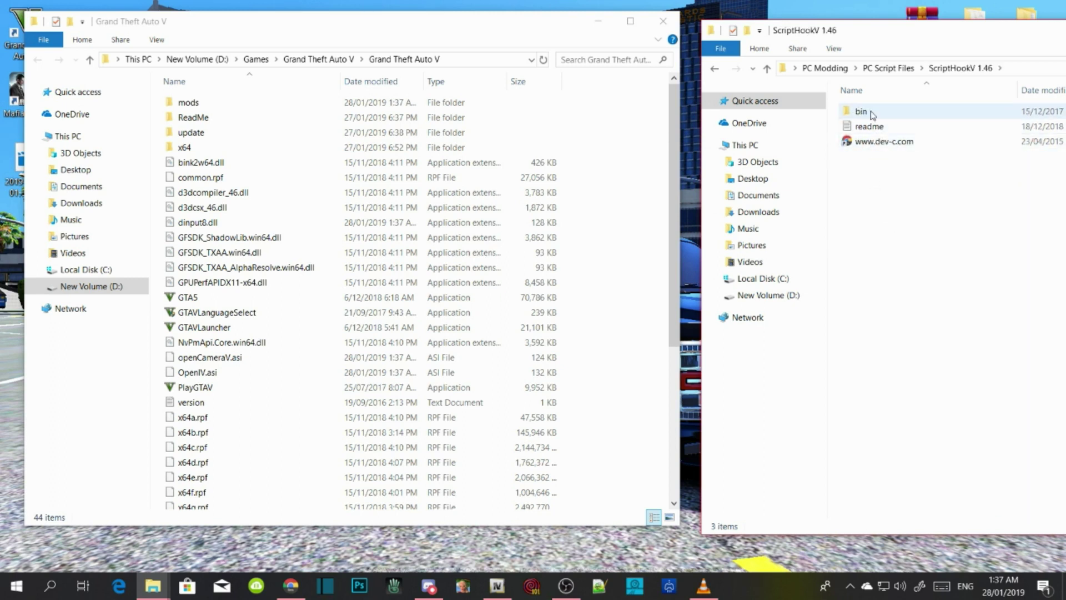
double_click(872, 113)
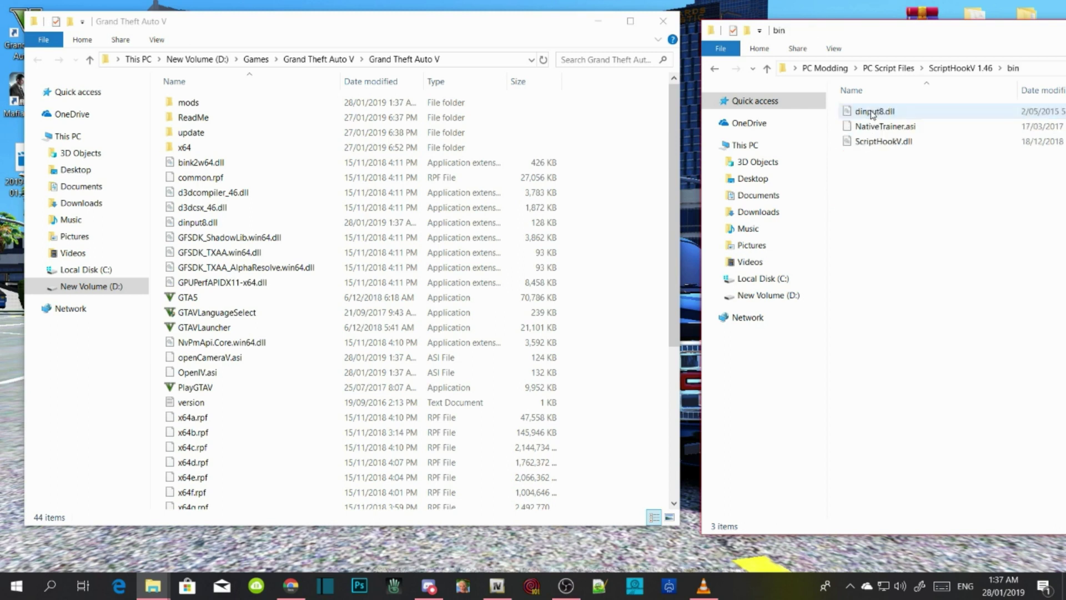
Copy dinput8.dll and ScriptHookV.dll into the Grand Theft Auto V folder, replacing the old dinput8.dll
left_click(873, 114)
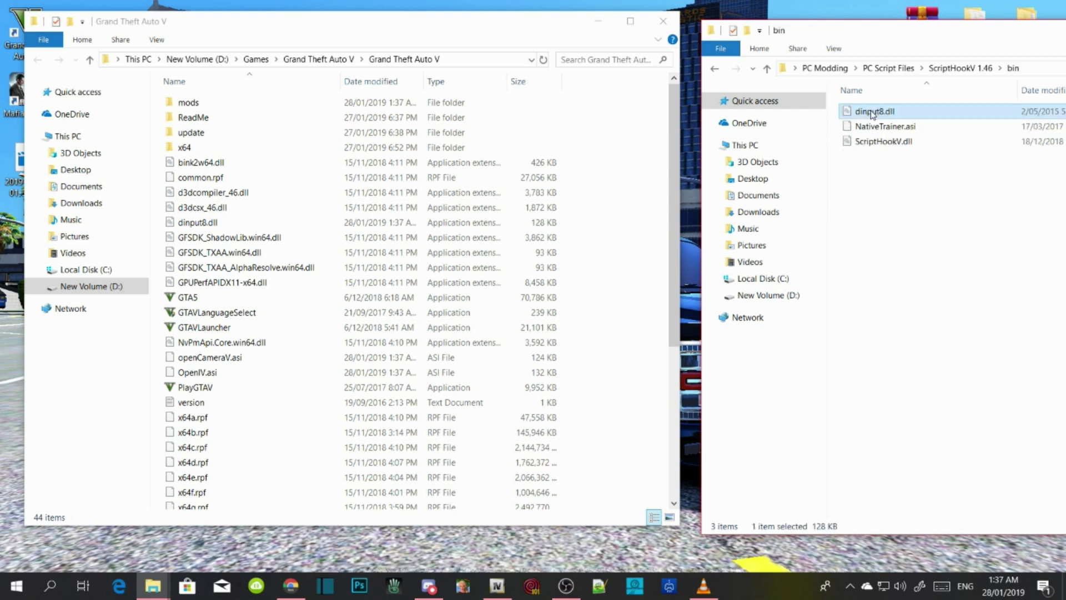
left_click(879, 142, "ctrl")
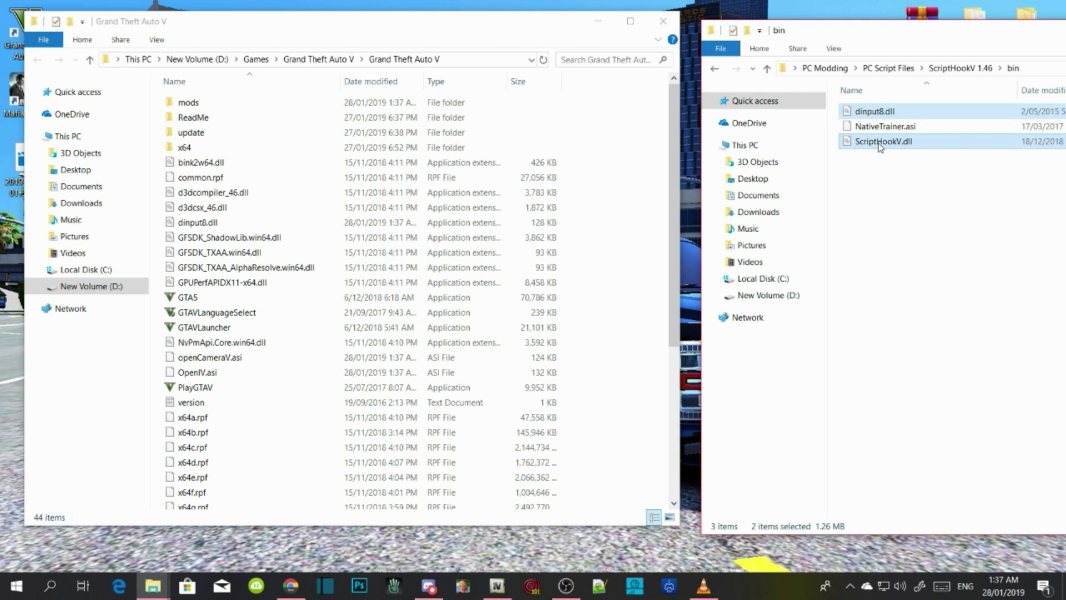
scroll(614, 261, "down", 5)
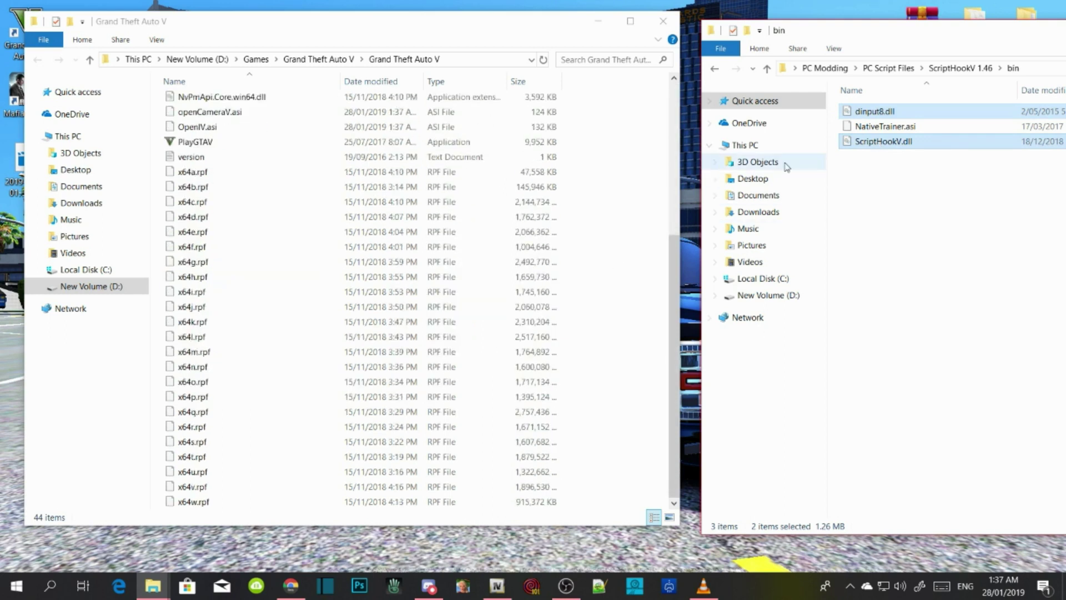
left_click_drag(882, 143, 670, 316)
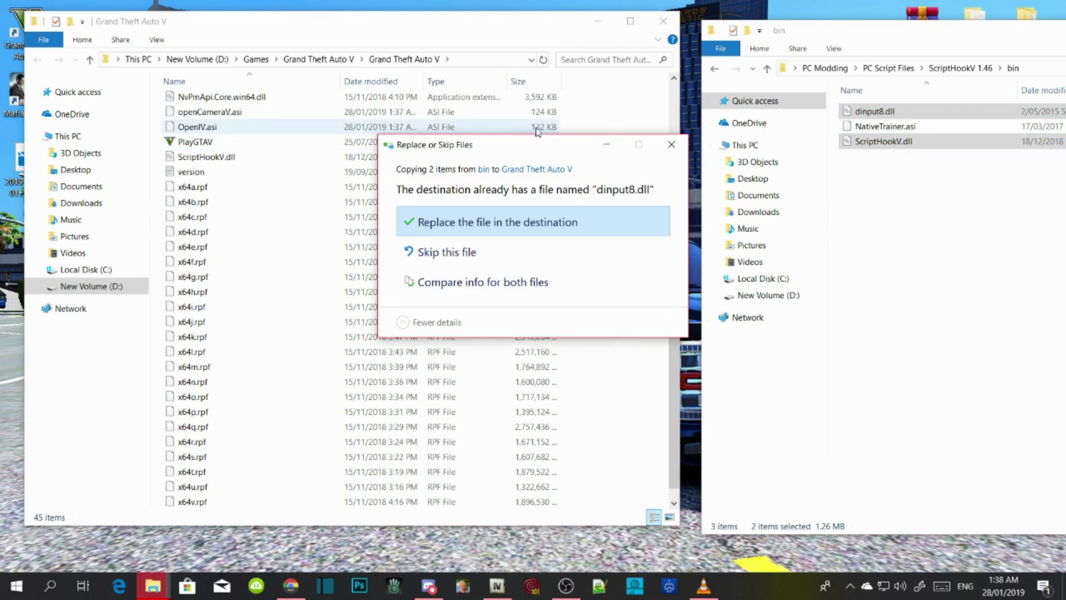
left_click(558, 222)
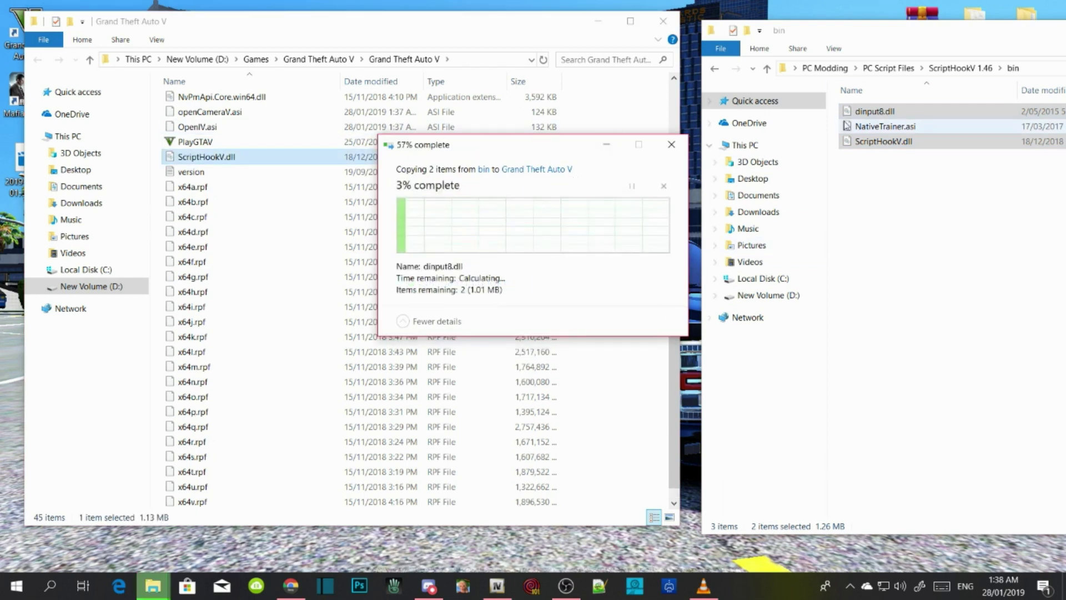
left_click(715, 69)
left_click(715, 68)
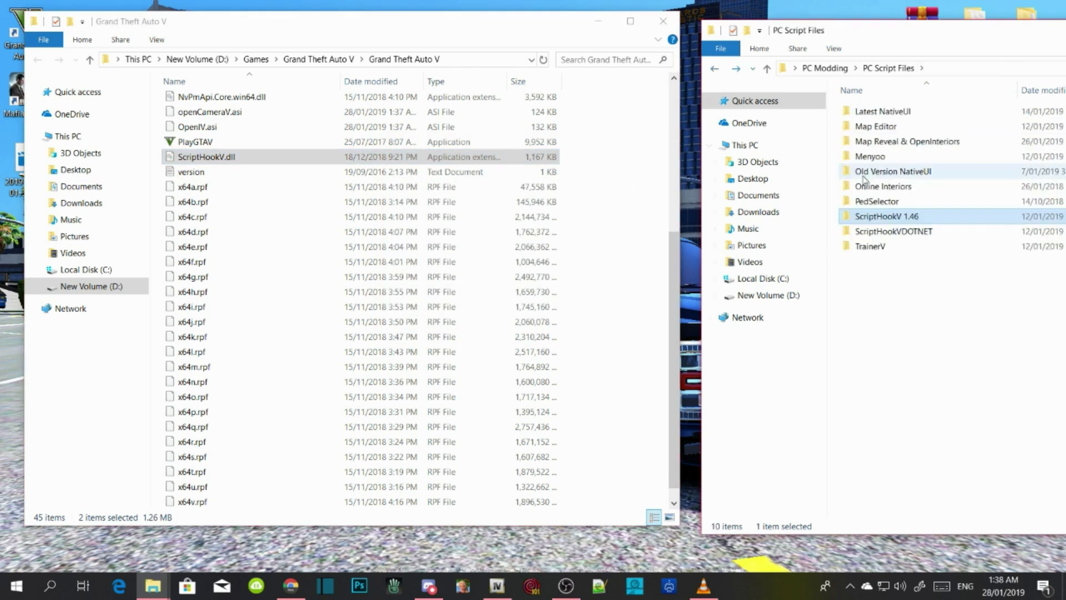
Copy ScriptHookVDotNet.asi, ScriptHookVDotNet2.dll and ScriptHookVDotNet2 into the Grand Theft Auto V folder
double_click(882, 233)
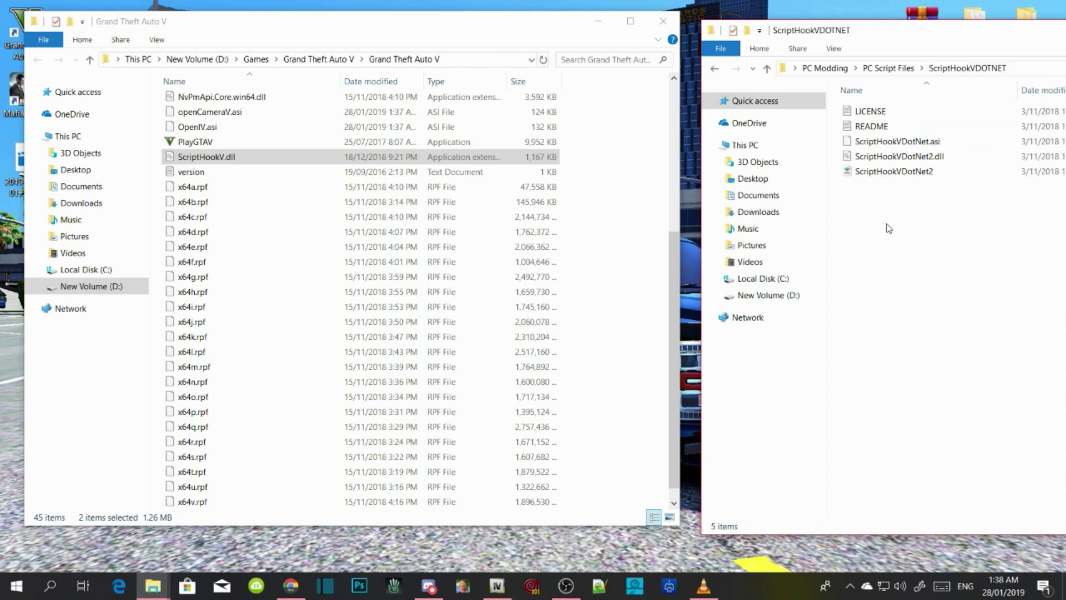
left_click(888, 145)
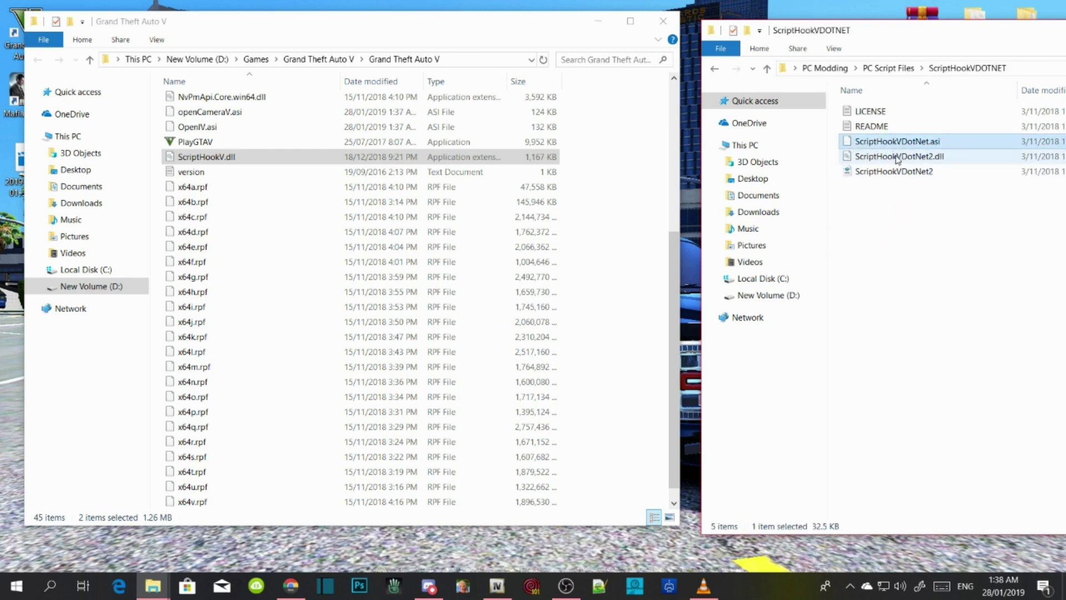
left_click(913, 170, "shift")
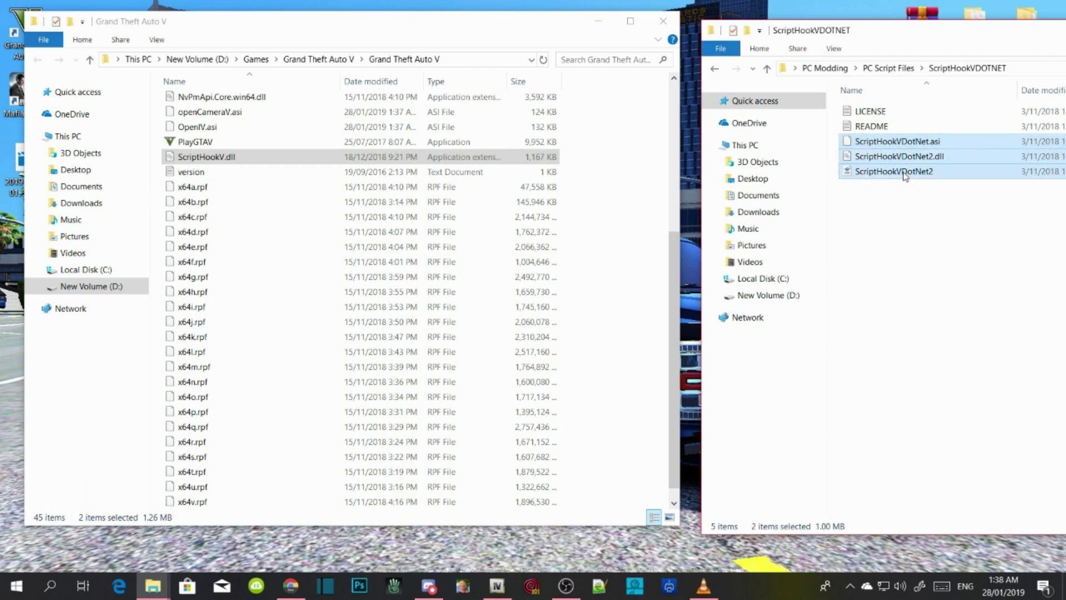
left_click_drag(915, 159, 670, 344)
left_click_drag(626, 357, 621, 358)
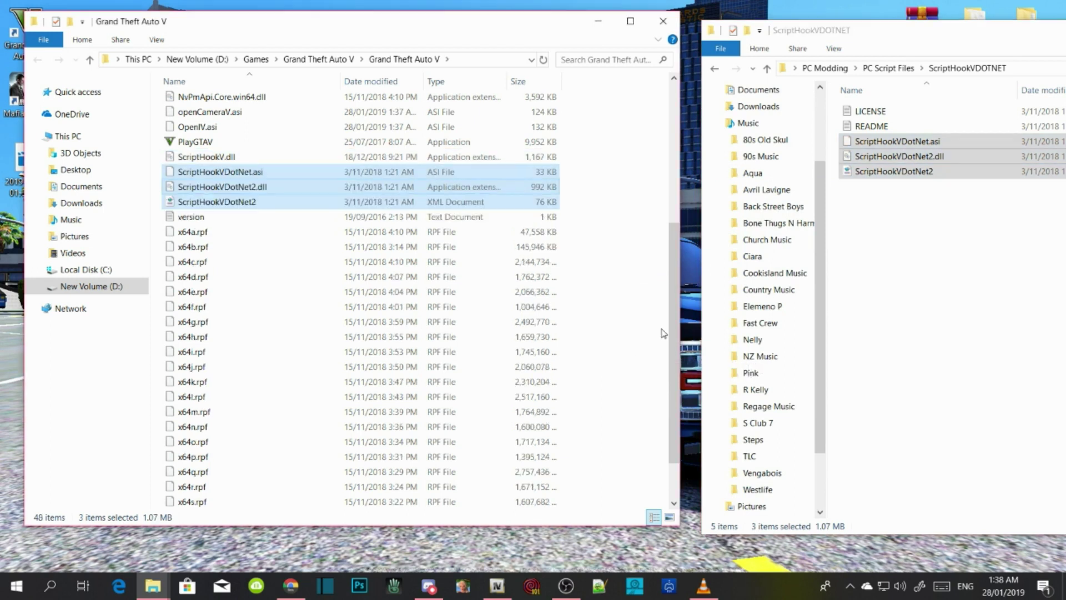
left_click(869, 295)
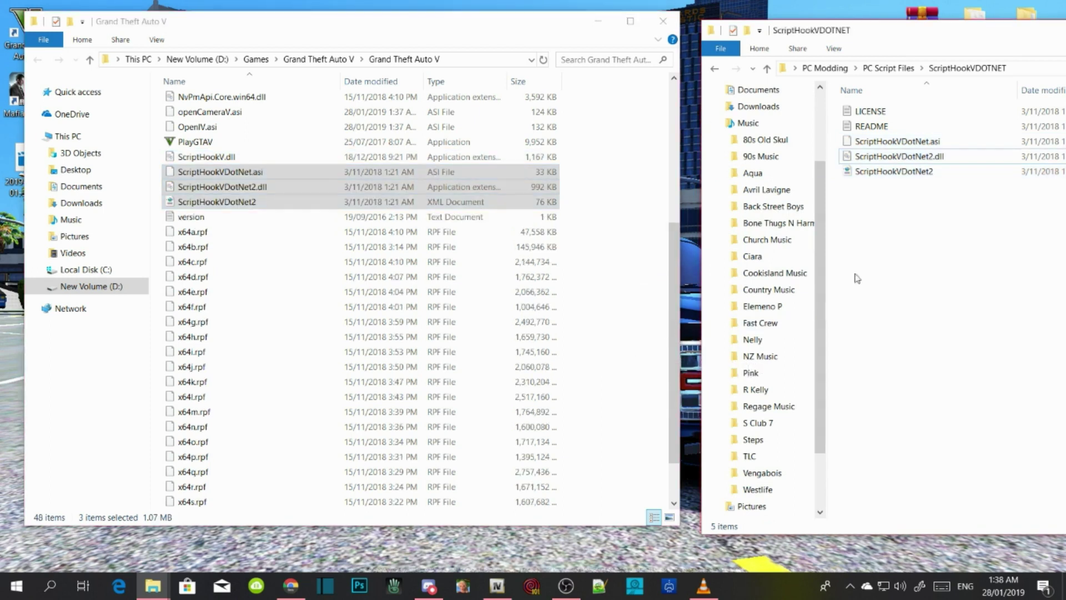
Go back to PC Script Files and open the TrainerV folder
left_click(715, 69)
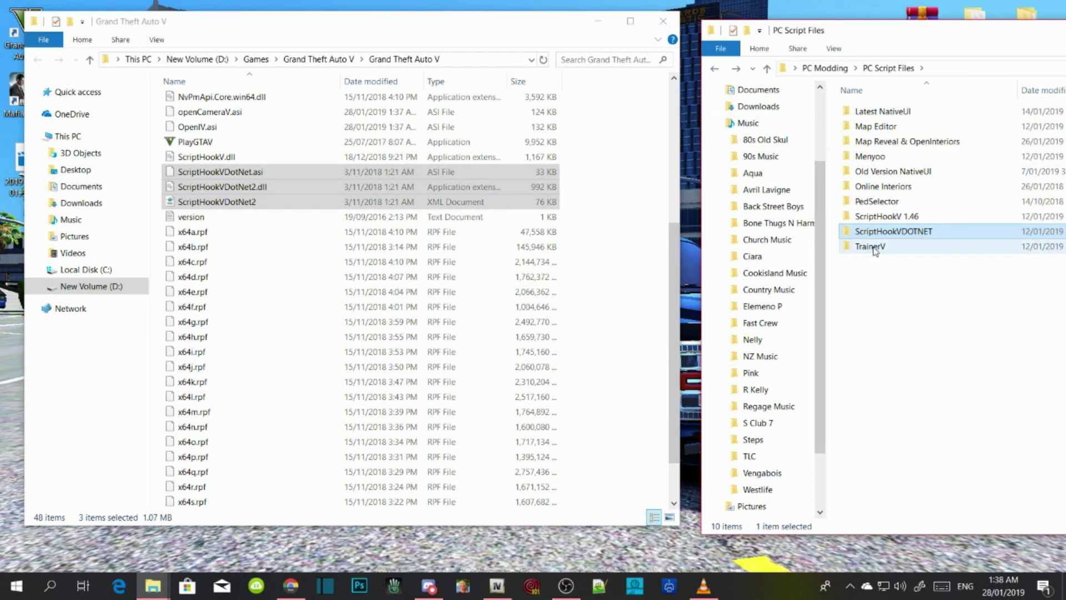
mouse_move(876, 250)
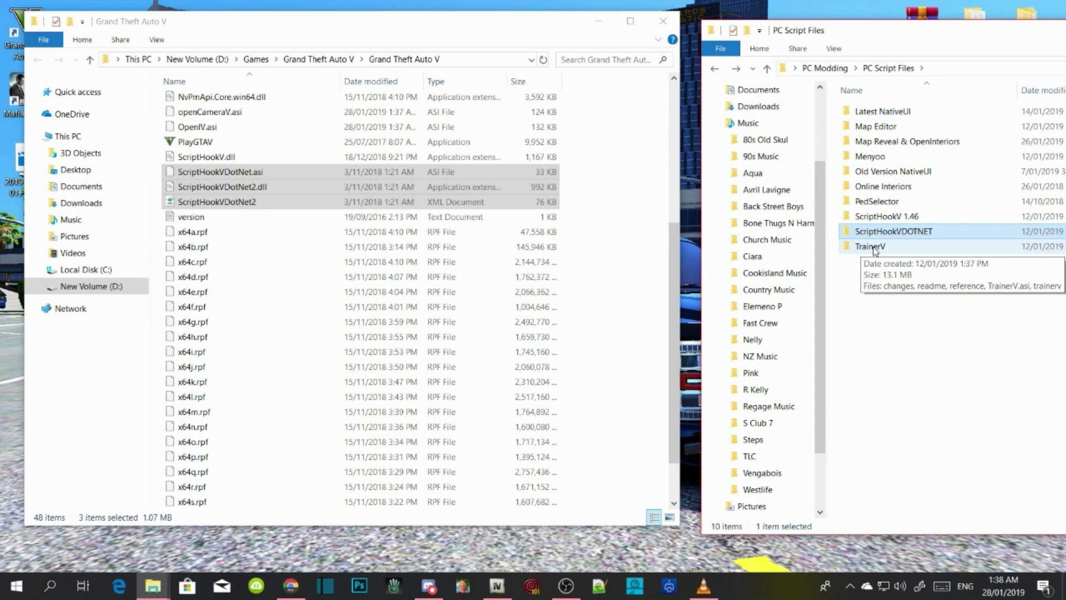
double_click(876, 248)
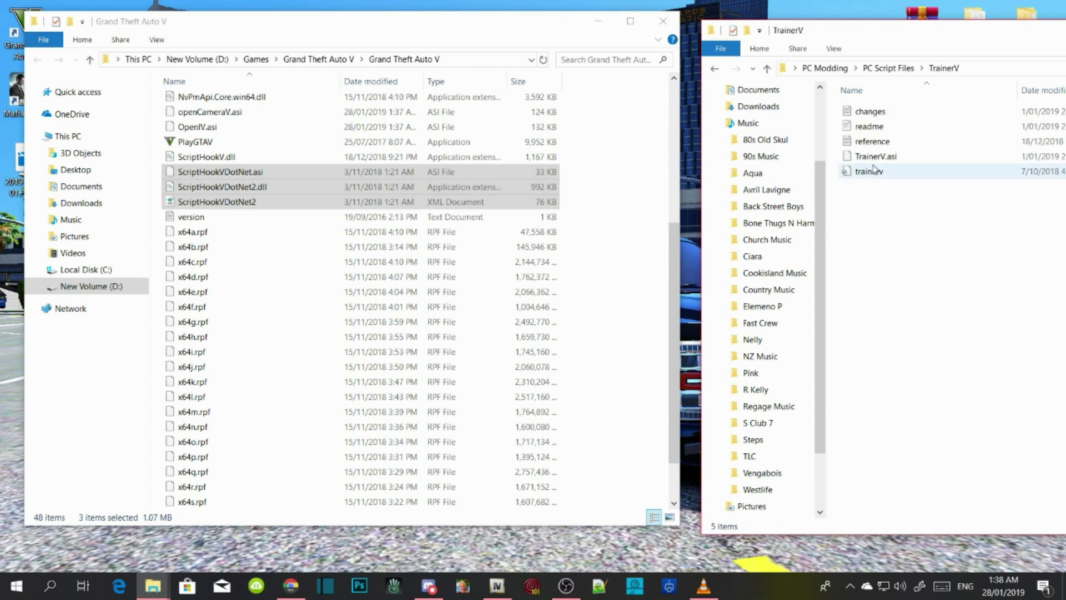
Copy TrainerV.asi and trainerv into the Grand Theft Auto V folder
left_click(874, 158)
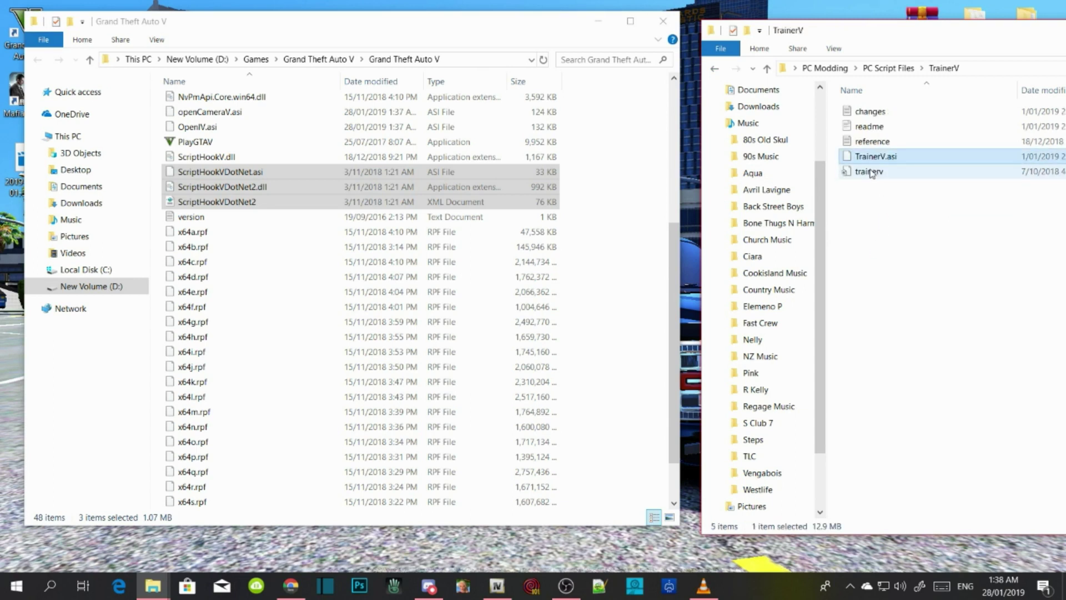
left_click(868, 172, "ctrl")
left_click_drag(873, 161, 608, 377)
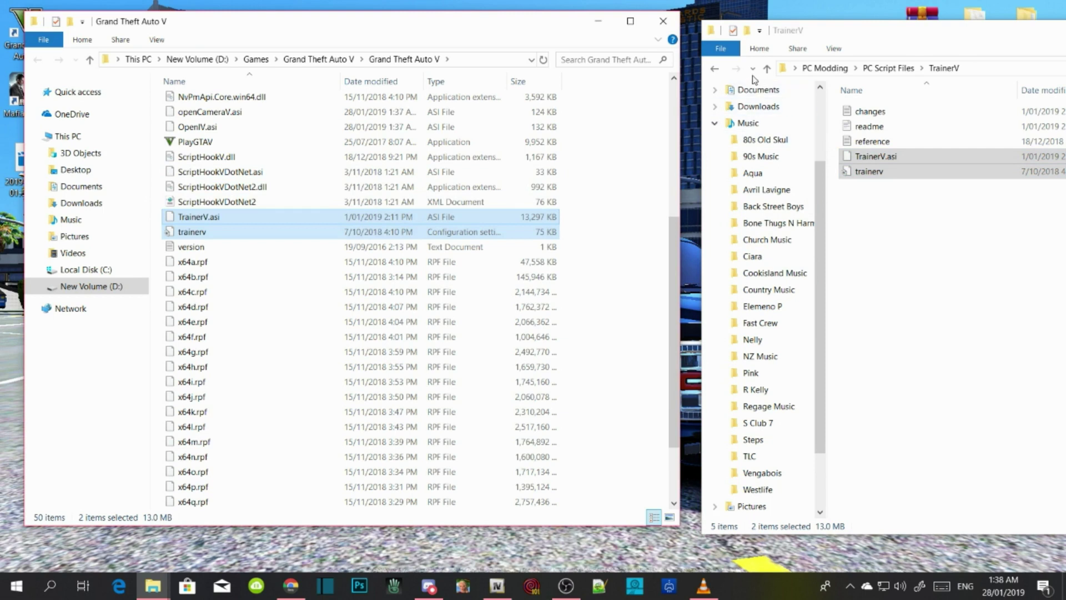
Copy the menyooStuff folder and Menyoo.asi from Menyoo into the Grand Theft Auto V folder
left_click(715, 71)
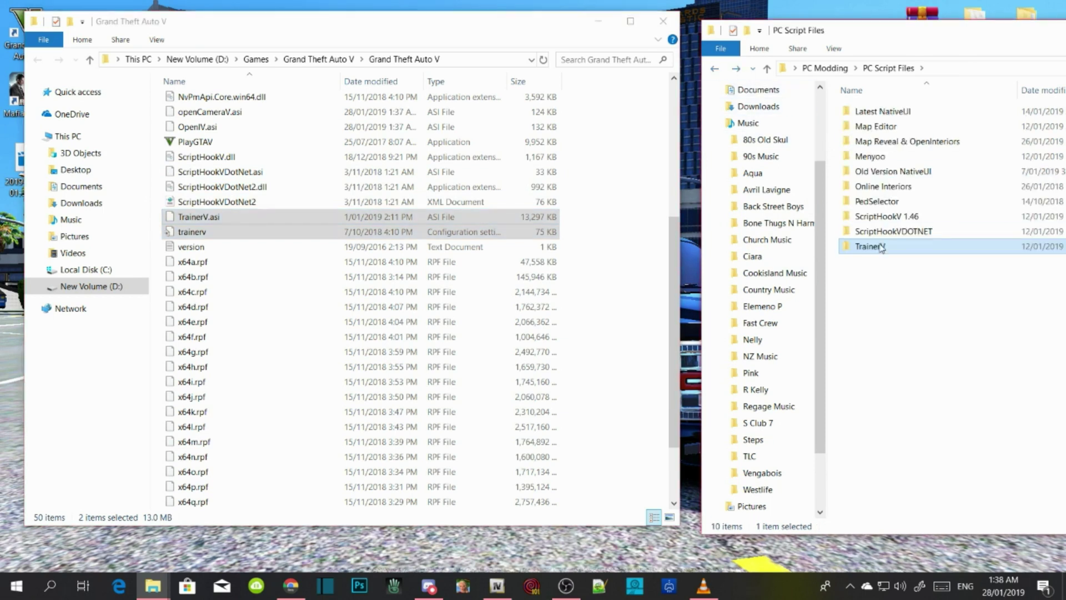
double_click(869, 158)
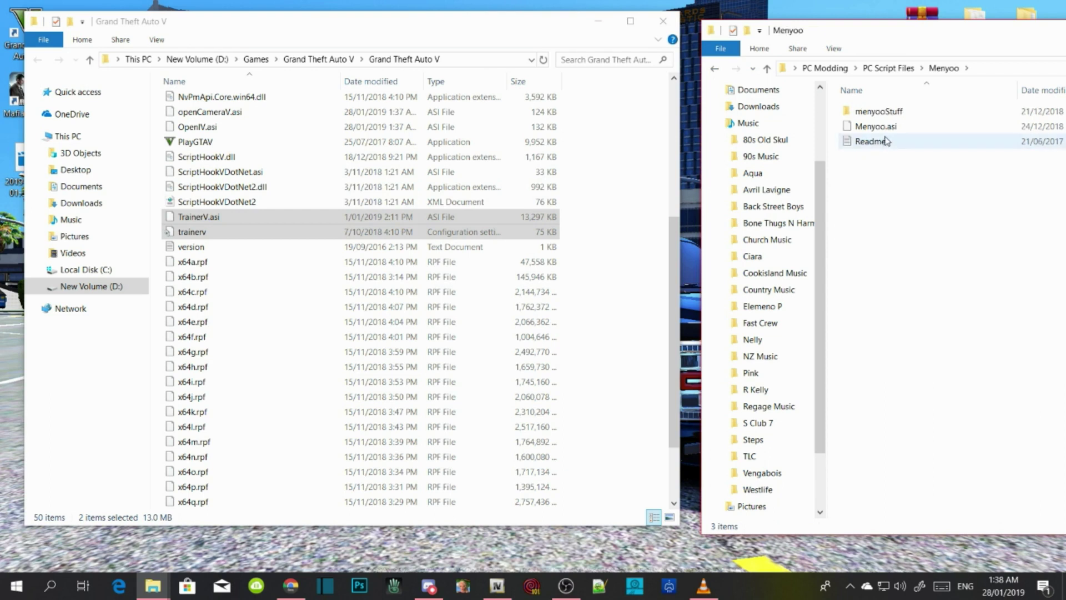
left_click(887, 112)
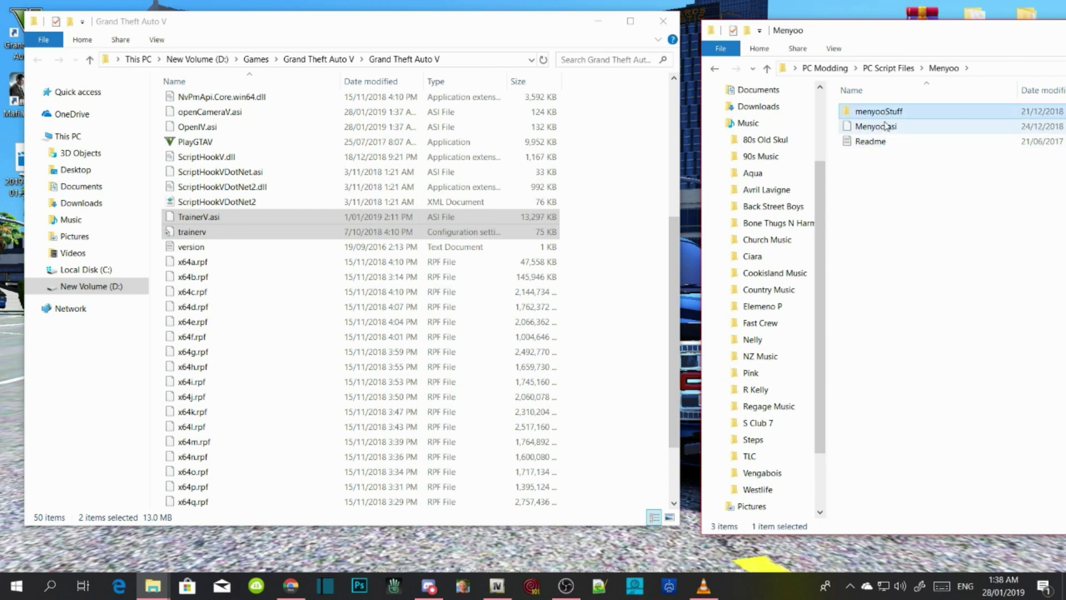
left_click(887, 126, "ctrl")
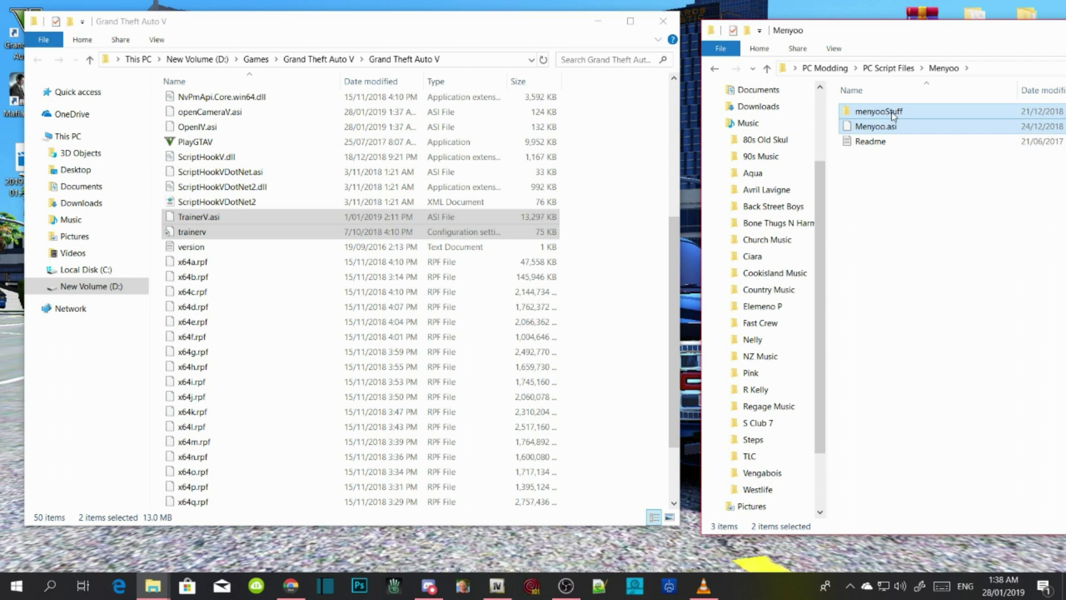
left_click_drag(893, 114, 620, 377)
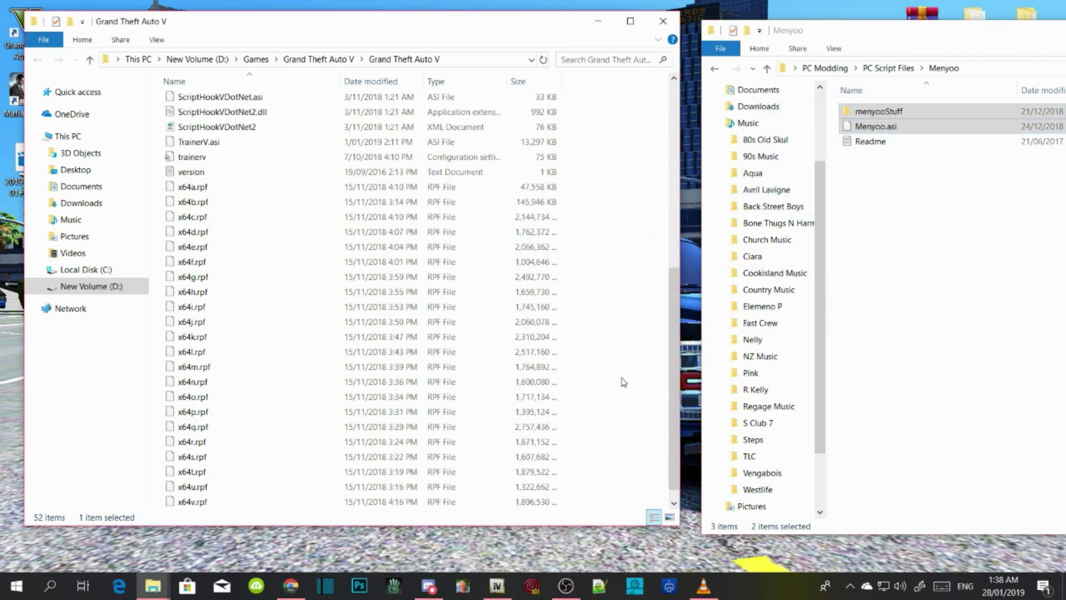
left_click(713, 69)
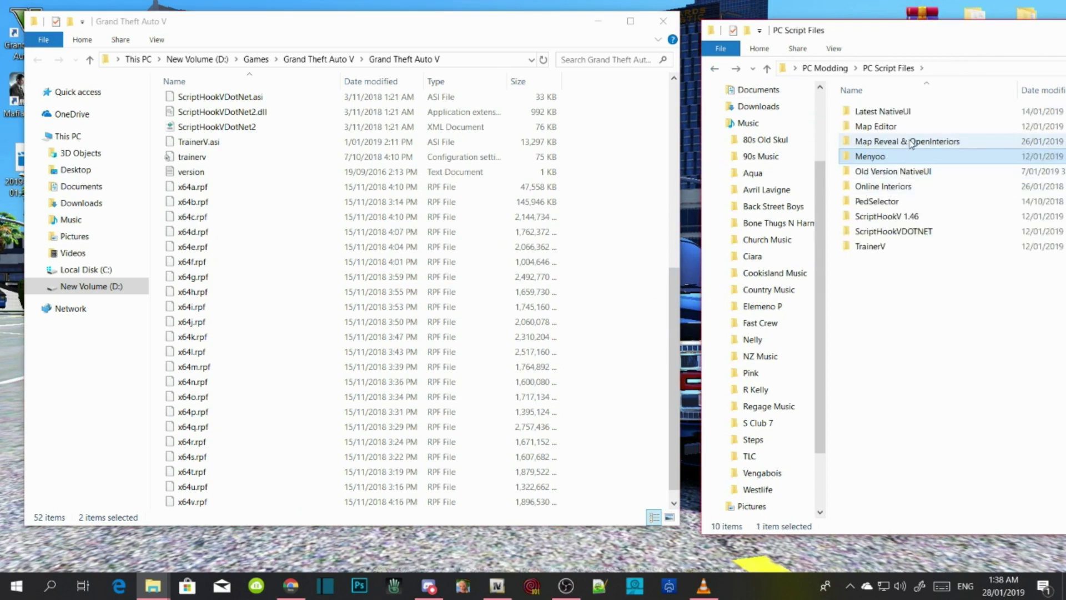
Copy gtamp-reveal-full-map_v1_1.asi, OpenInteriors.asi and OpenInteriors into the game folder
mouse_move(911, 145)
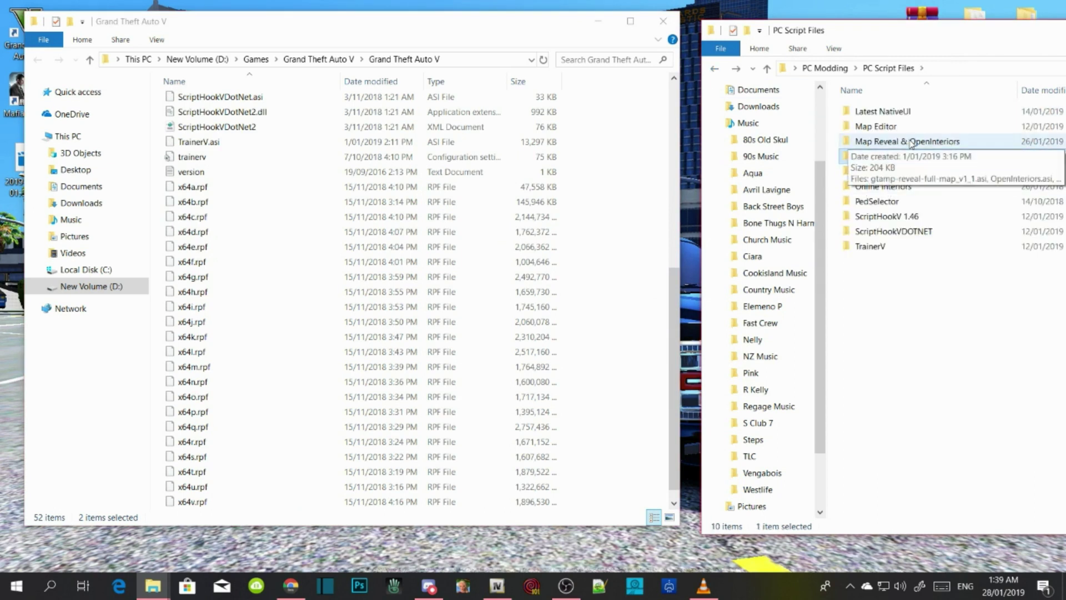
left_click(911, 142)
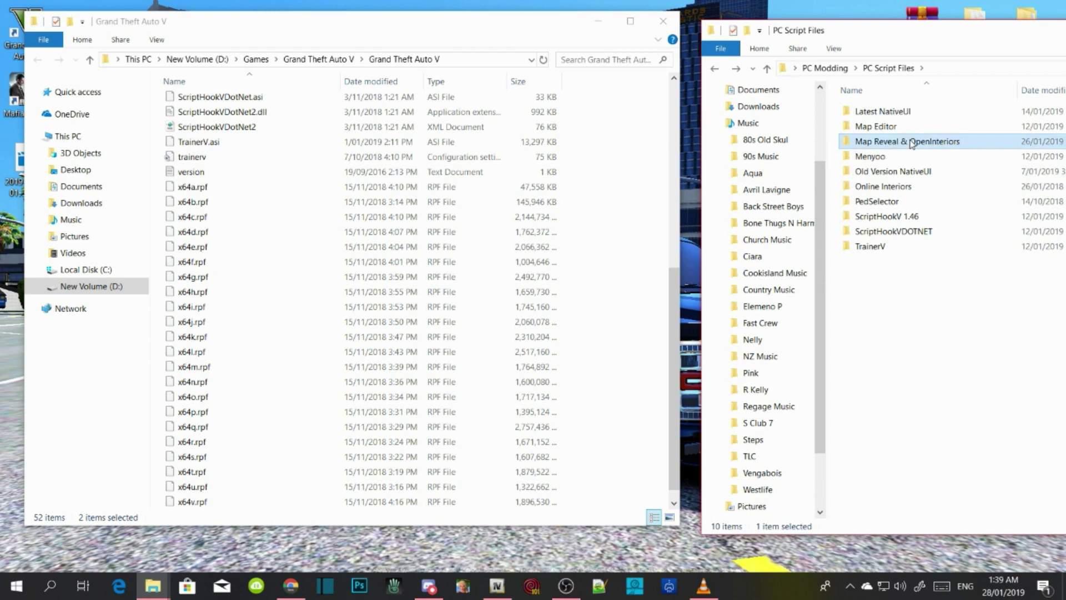
mouse_move(913, 148)
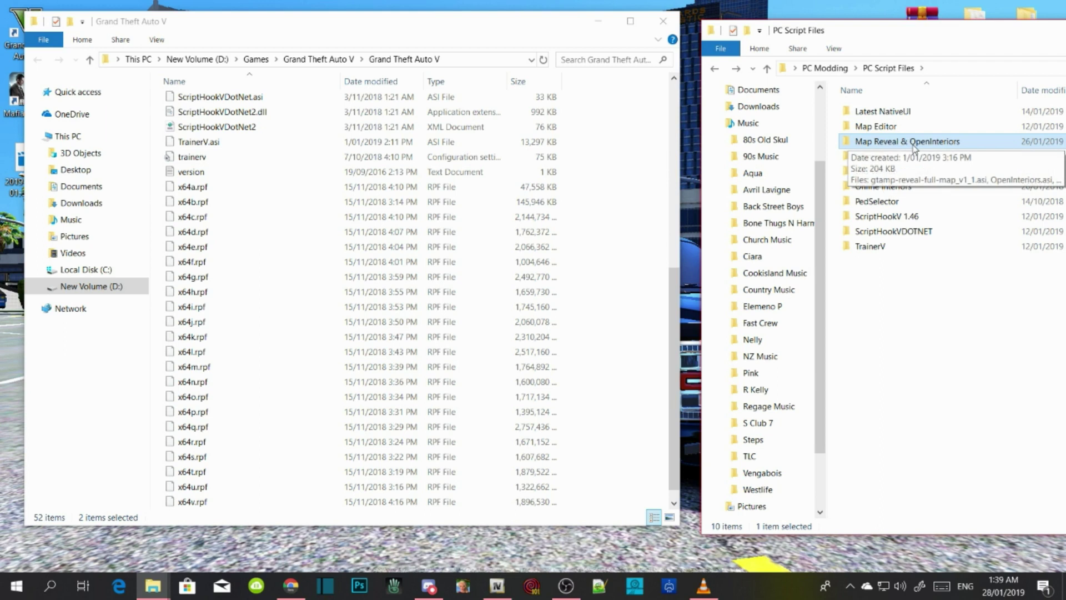
double_click(913, 145)
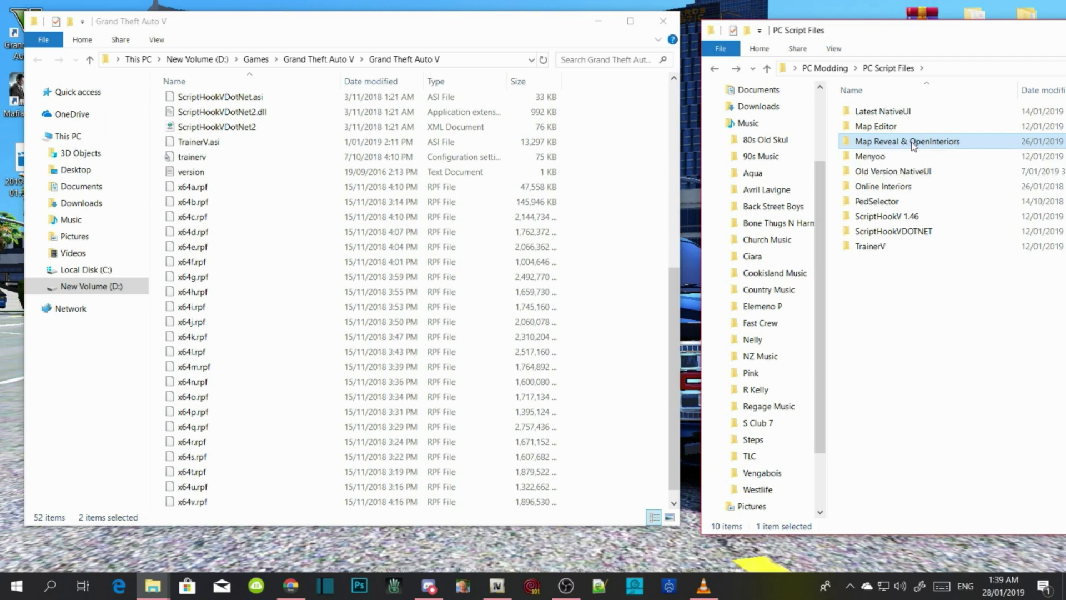
left_click_drag(945, 211, 635, 349)
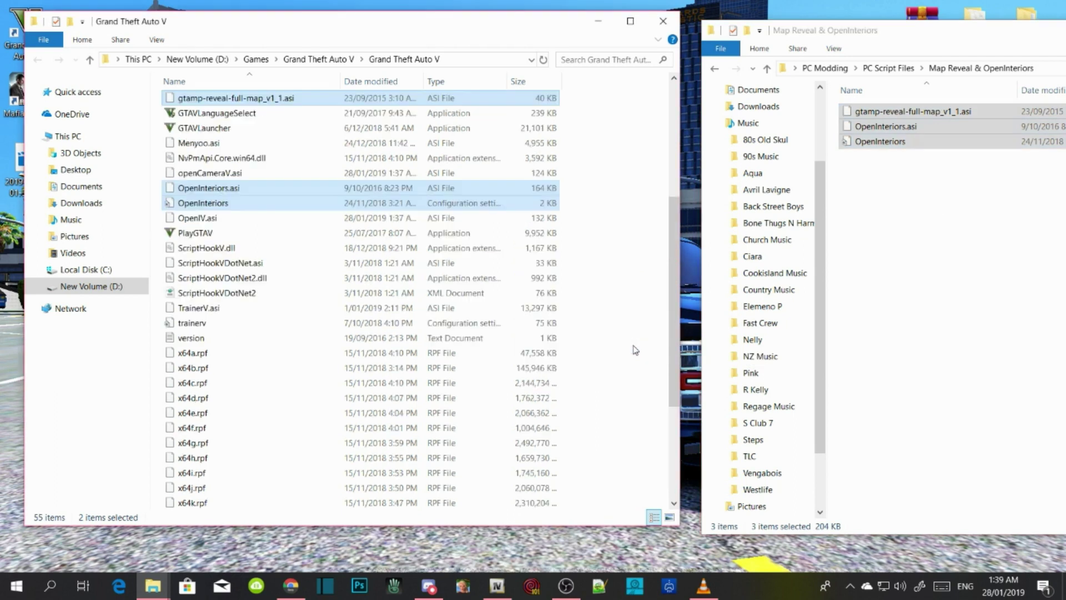
left_click(715, 68)
left_click(923, 361)
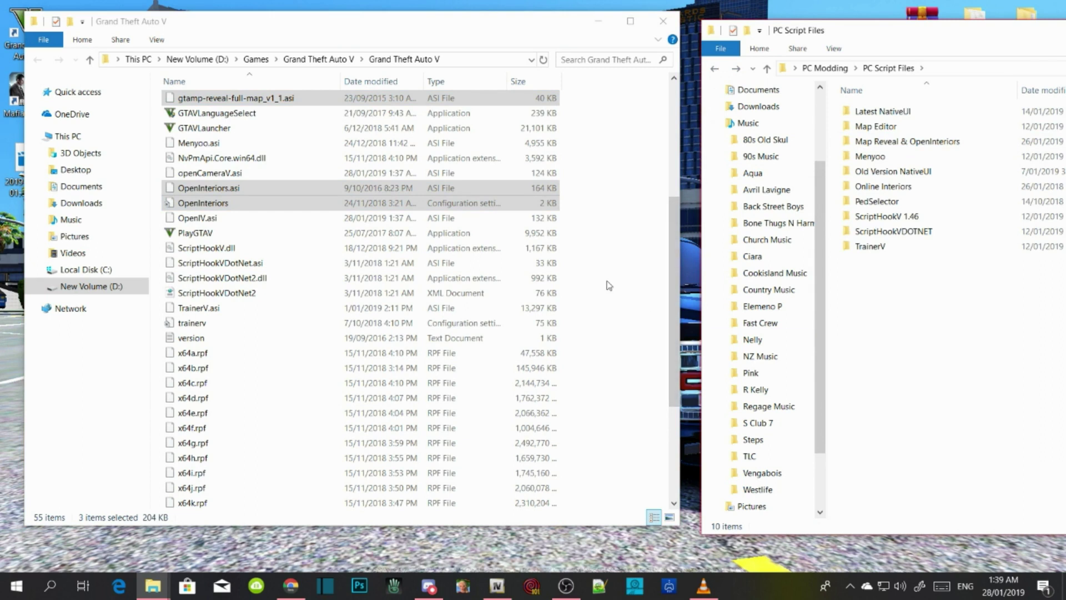
Refresh the Grand Theft Auto V folder and create a new folder named 'scripts'
right_click(611, 157)
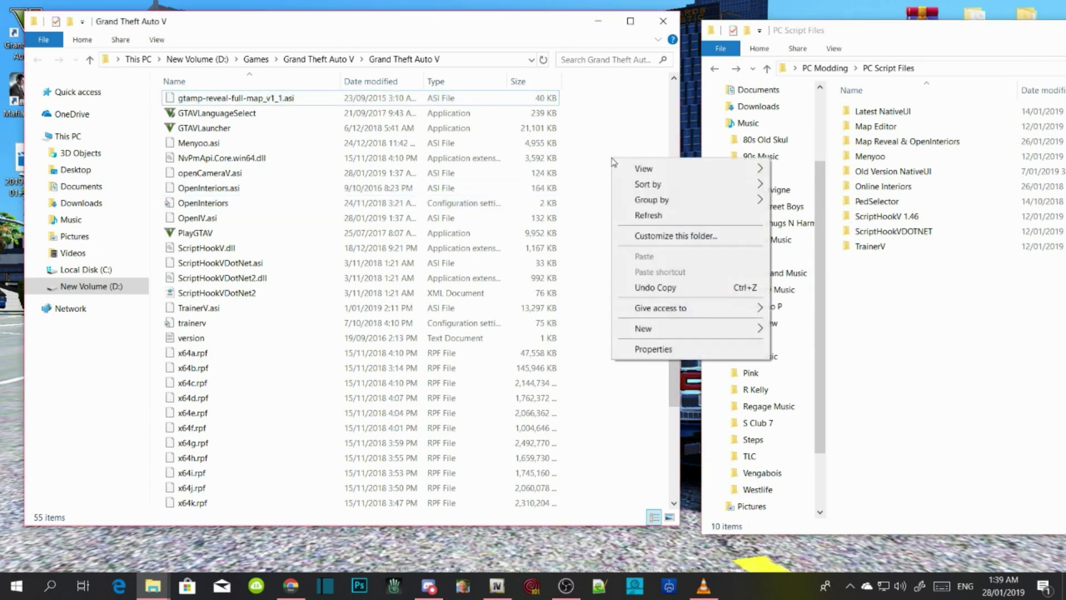
left_click(654, 219)
right_click(609, 206)
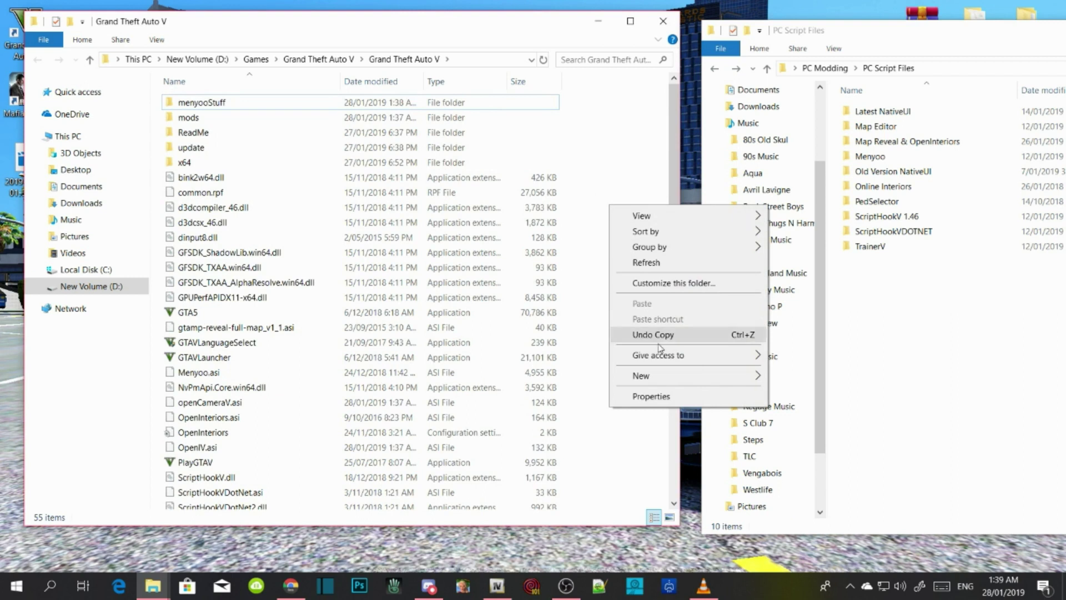
mouse_move(644, 376)
left_click(806, 379)
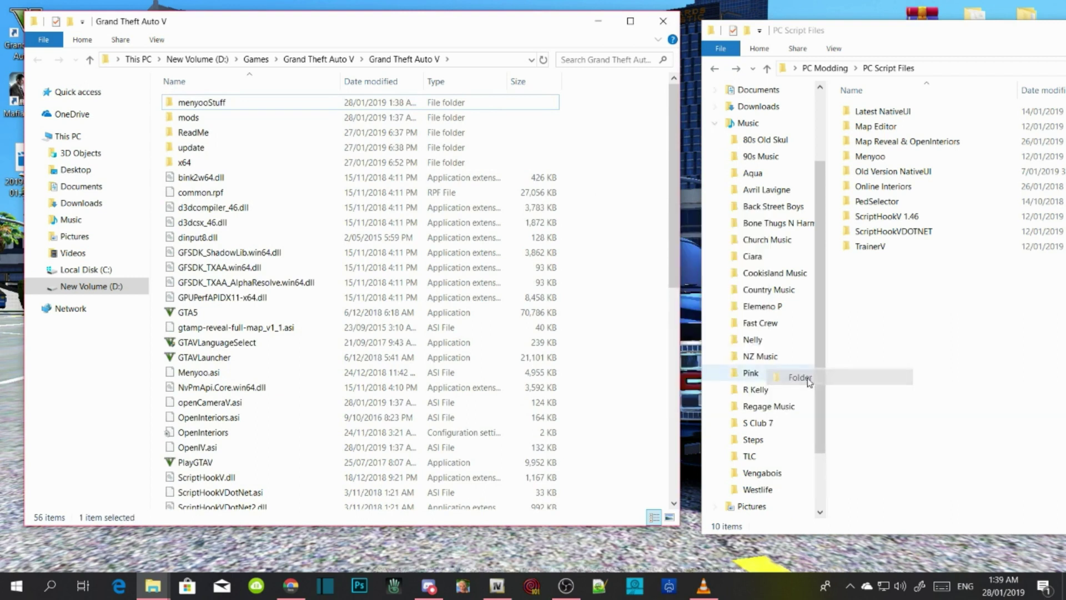
type("sc")
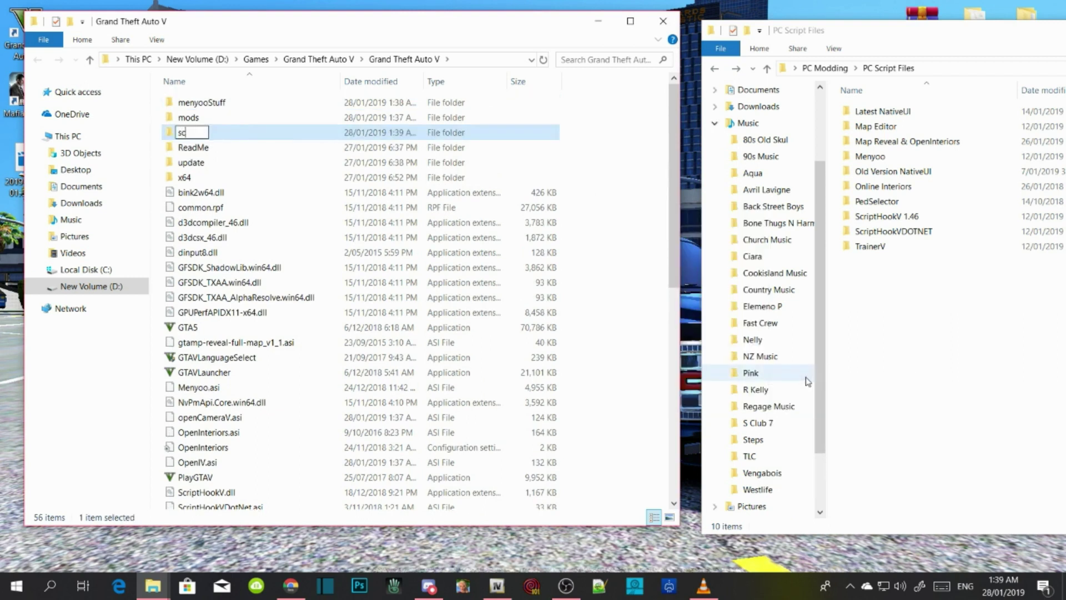
type("ripts")
key("Return")
key("Return")
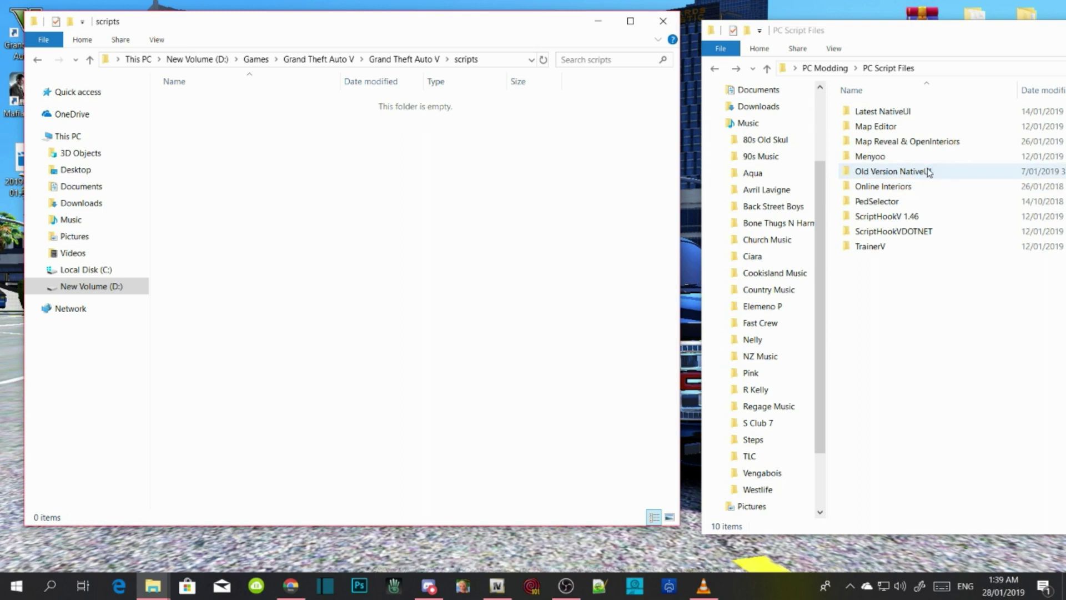
Copy the MapEditor folder, MapEditor.dll, NativeUI.dll and the other Map Editor items into scripts
double_click(877, 126)
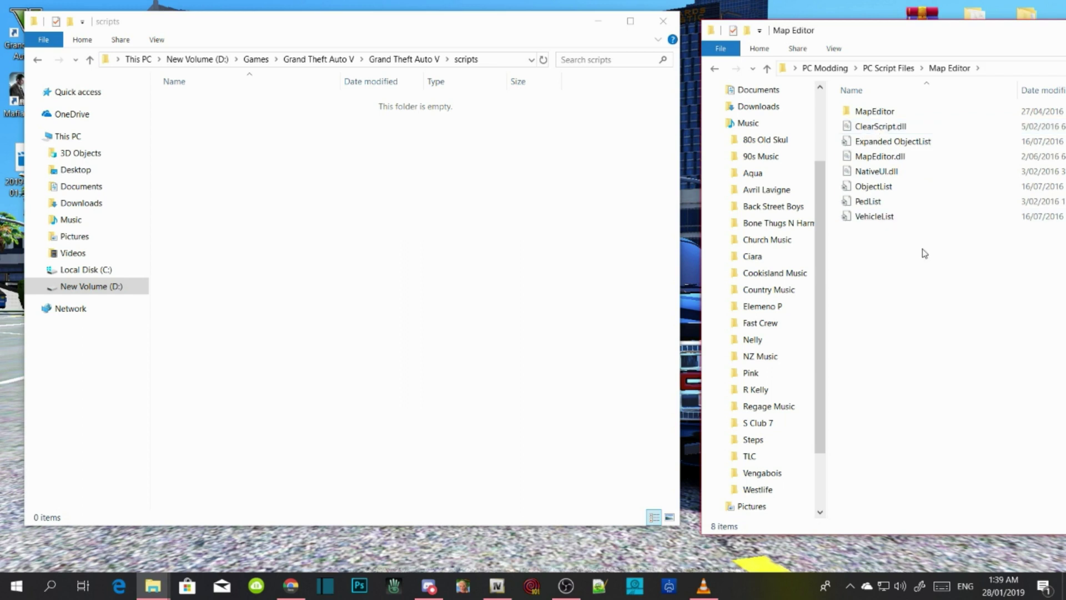
left_click_drag(925, 259, 298, 219)
left_click(303, 261)
left_click(1004, 301)
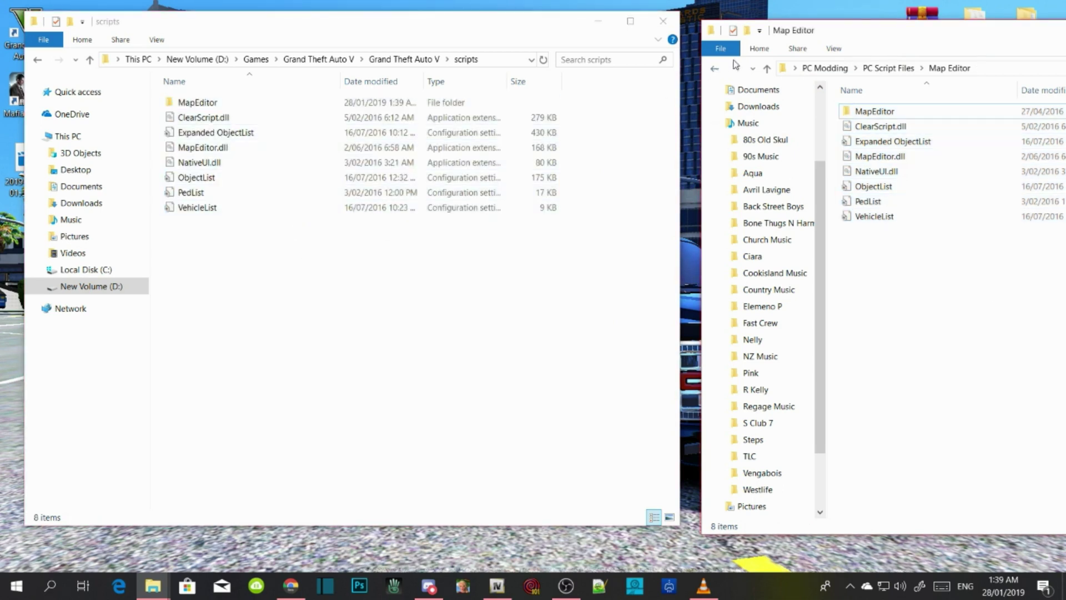
left_click(714, 69)
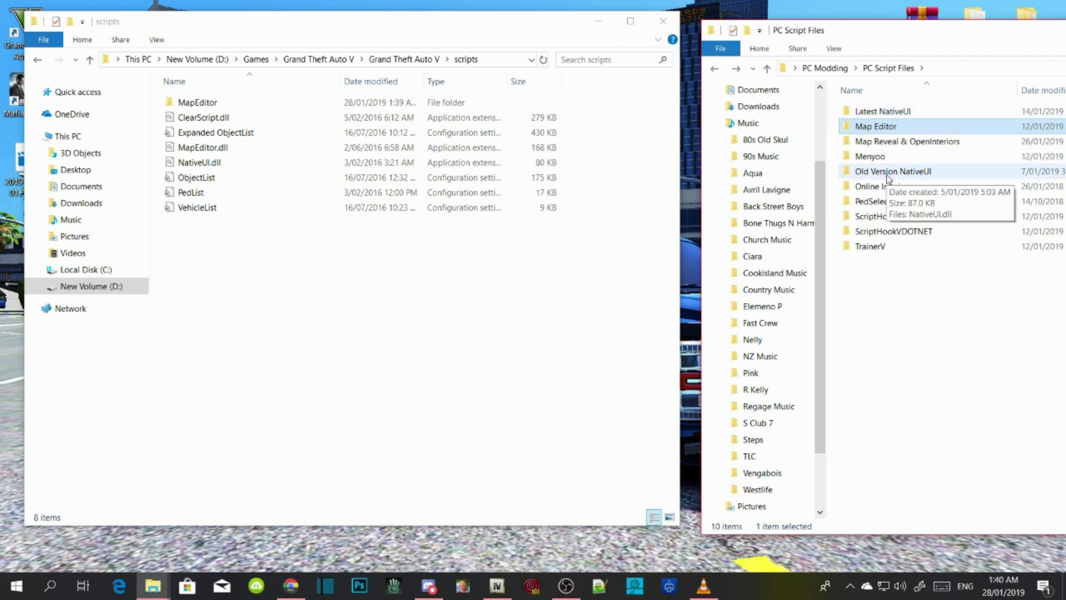
Copy NativeUI.dll from Old Version NativeUI into scripts, replacing the existing file
mouse_move(891, 118)
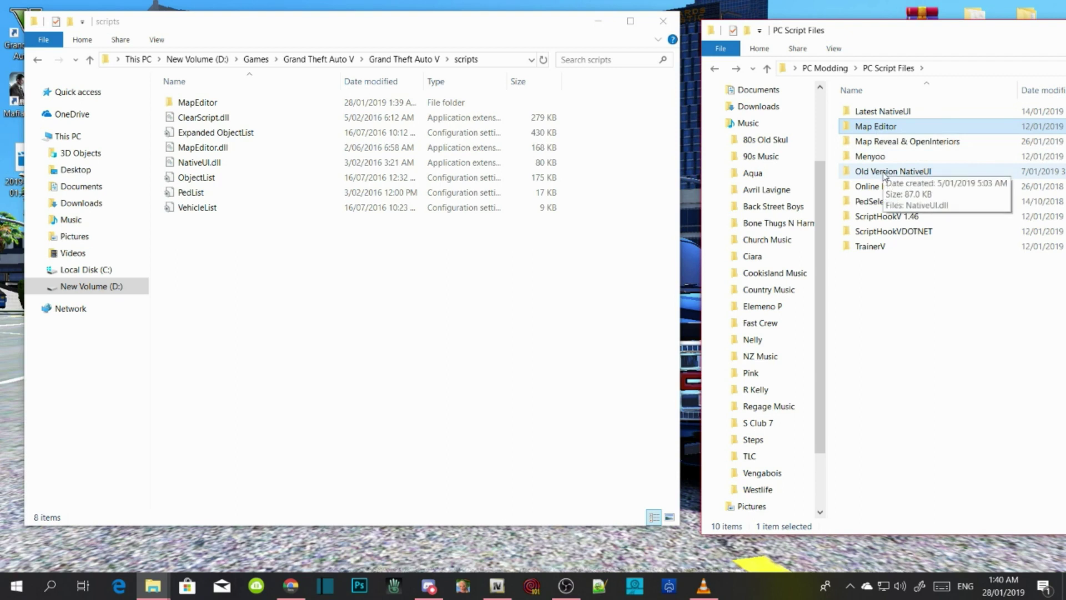
double_click(884, 173)
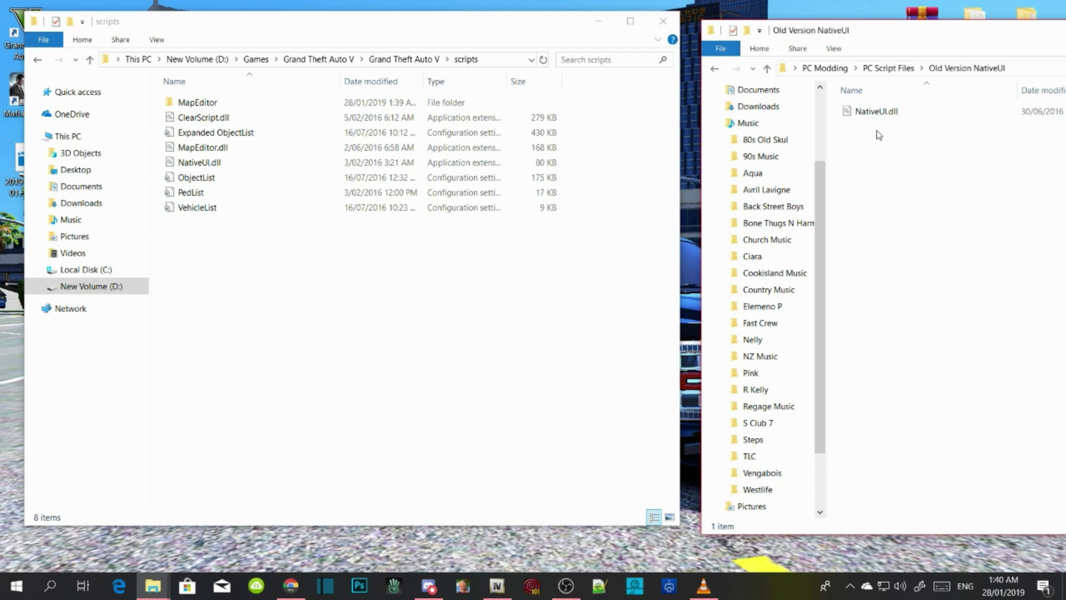
left_click(884, 114)
left_click_drag(884, 114, 270, 307)
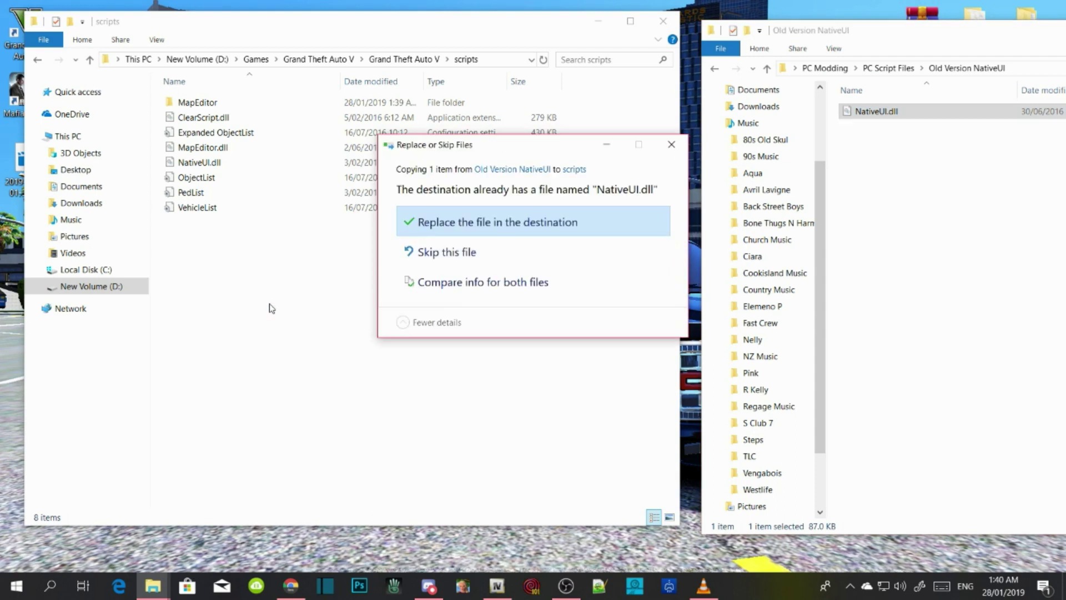
left_click(502, 230)
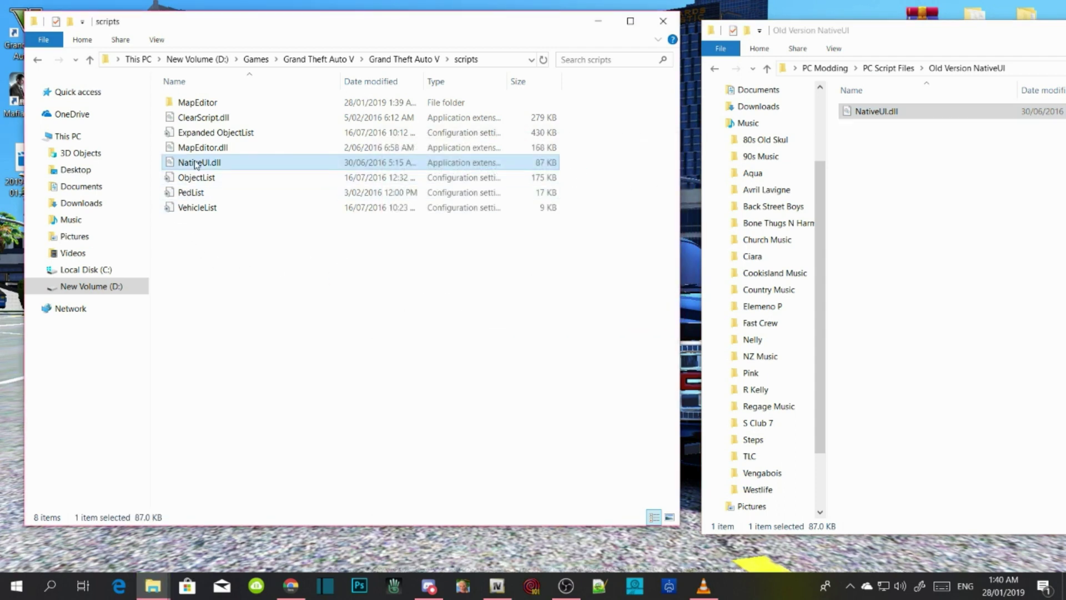
Check in the copied NativeUI.dll's Properties Details that its file version is 1.7.0.0
mouse_move(196, 165)
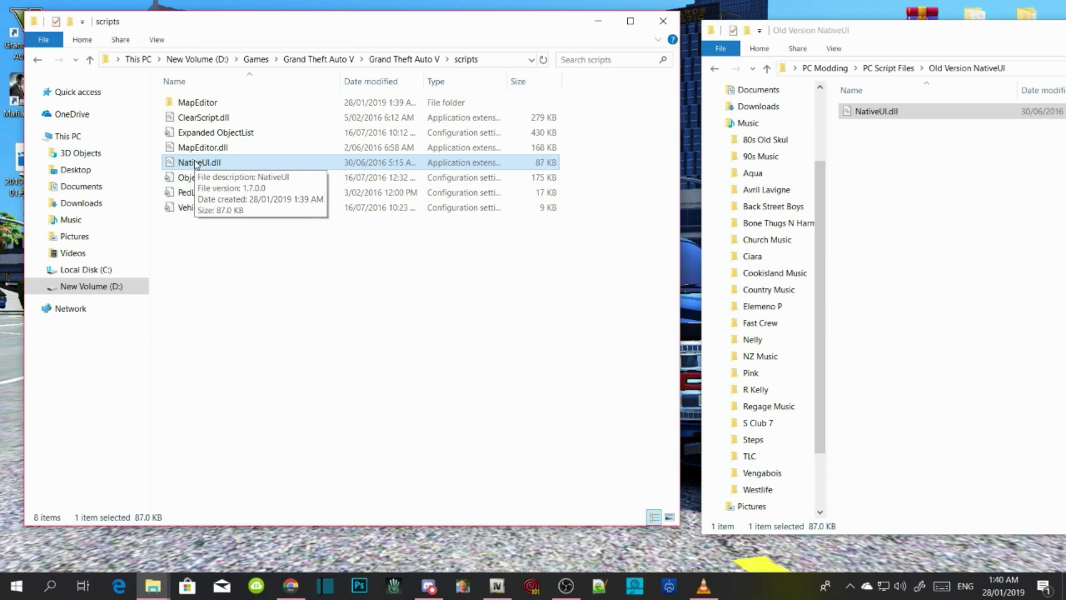
right_click(196, 164)
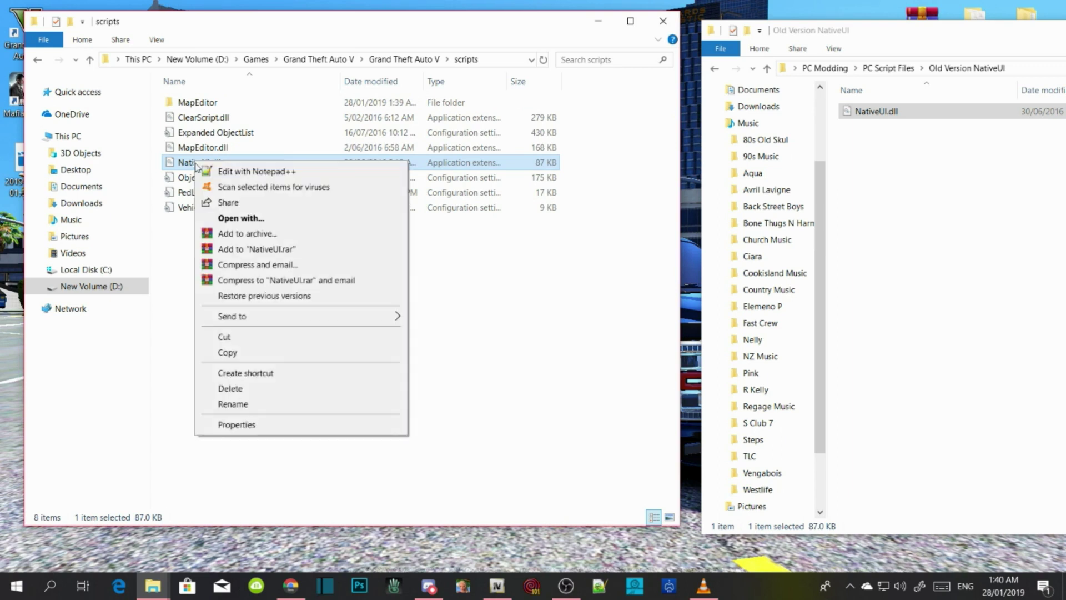
left_click(237, 424)
left_click(295, 194)
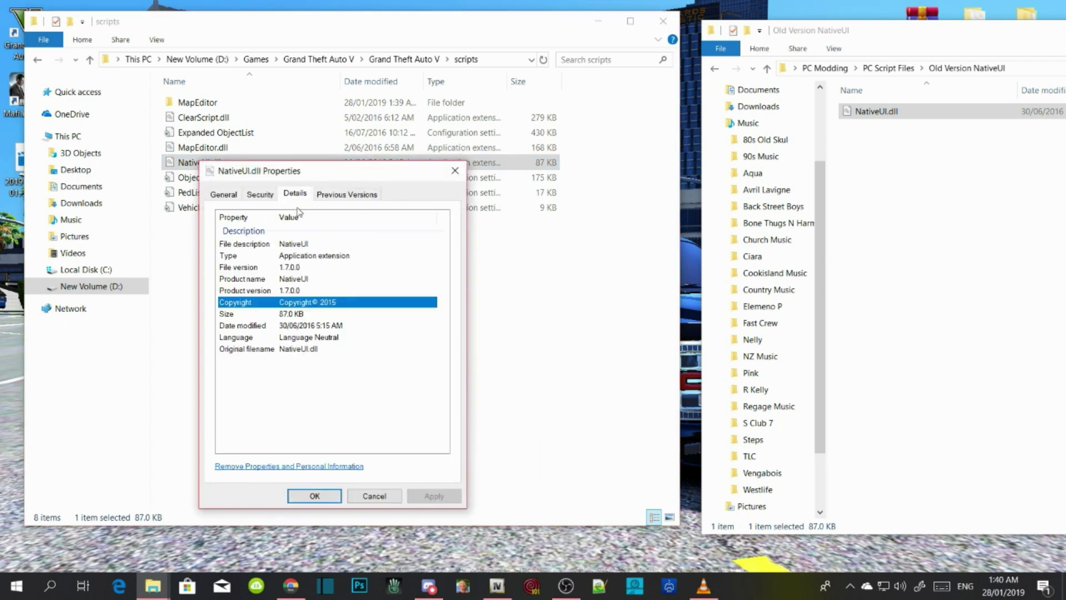
left_click(300, 269)
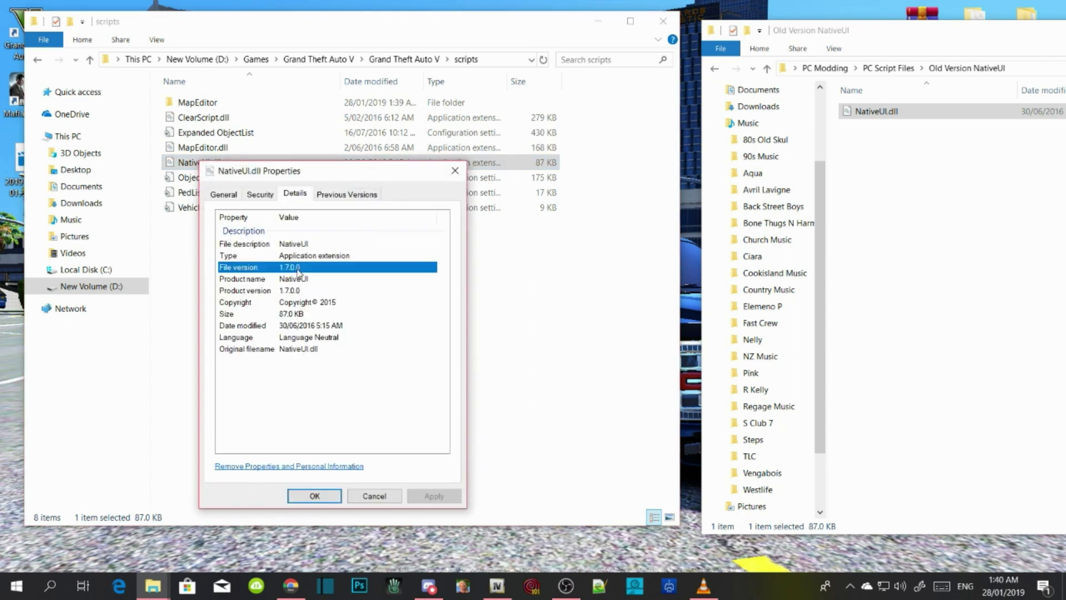
left_click(455, 170)
Return to the PC Script Files folder and clear the file and folder selections
left_click(894, 233)
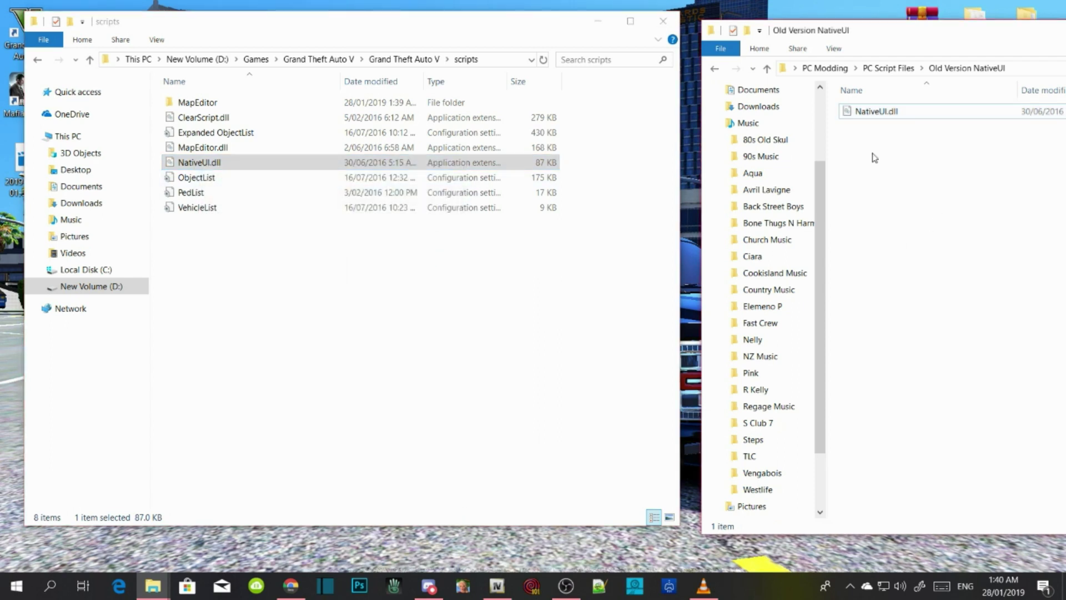
left_click(713, 68)
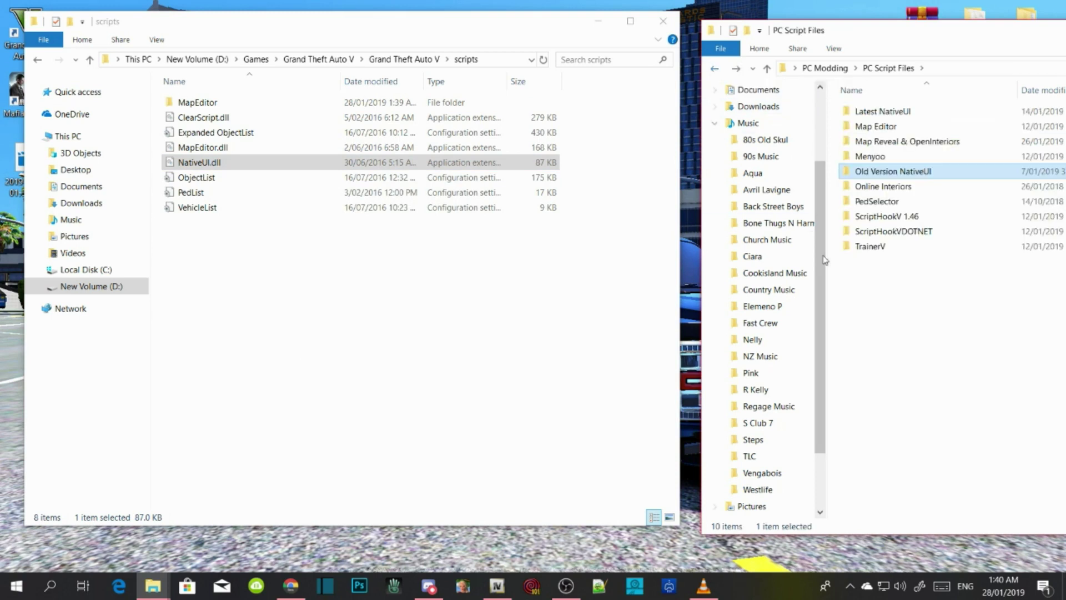
left_click(894, 304)
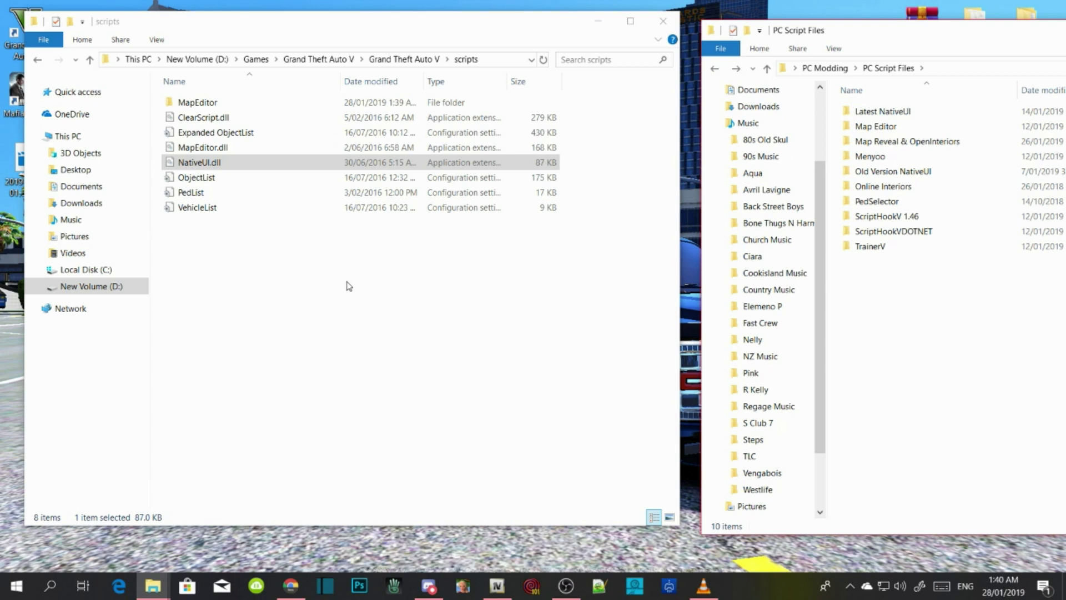
left_click(504, 276)
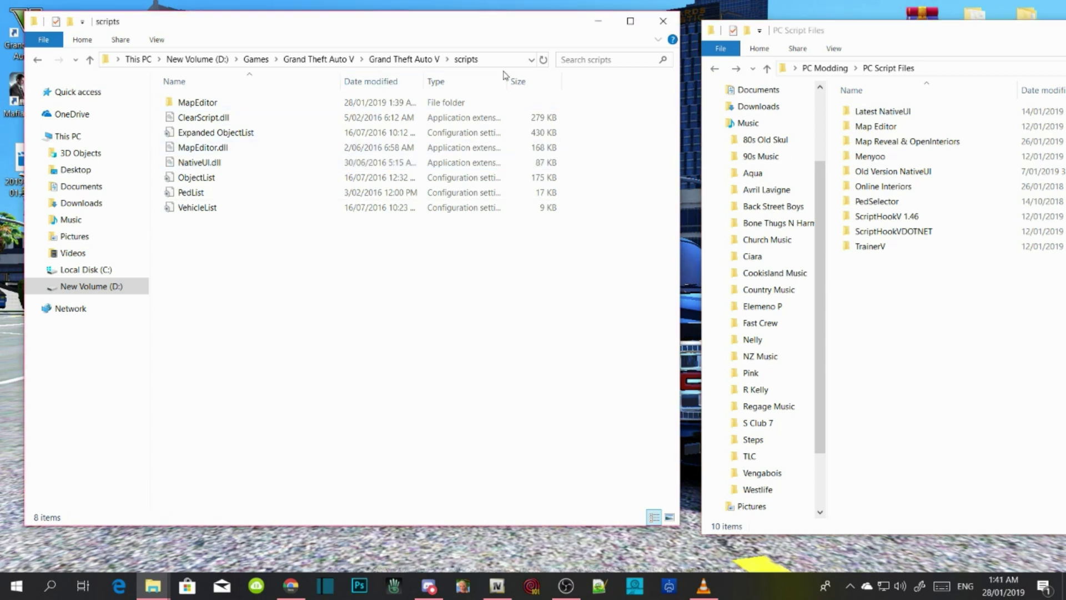
Go up to the Grand Theft Auto V folder, refresh it, and minimize that window
left_click(387, 59)
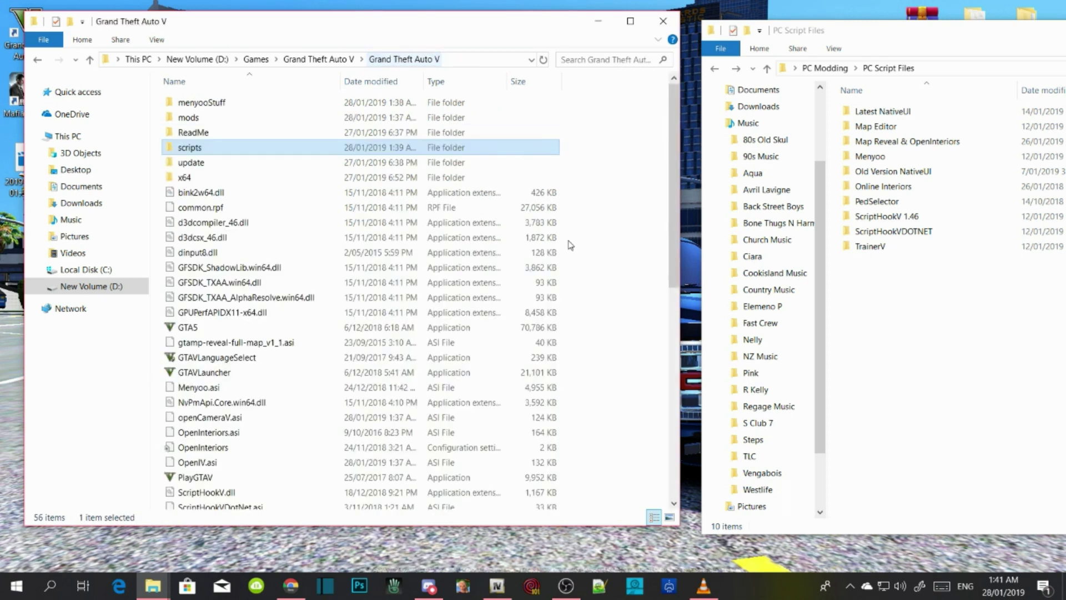
right_click(605, 261)
left_click(655, 321)
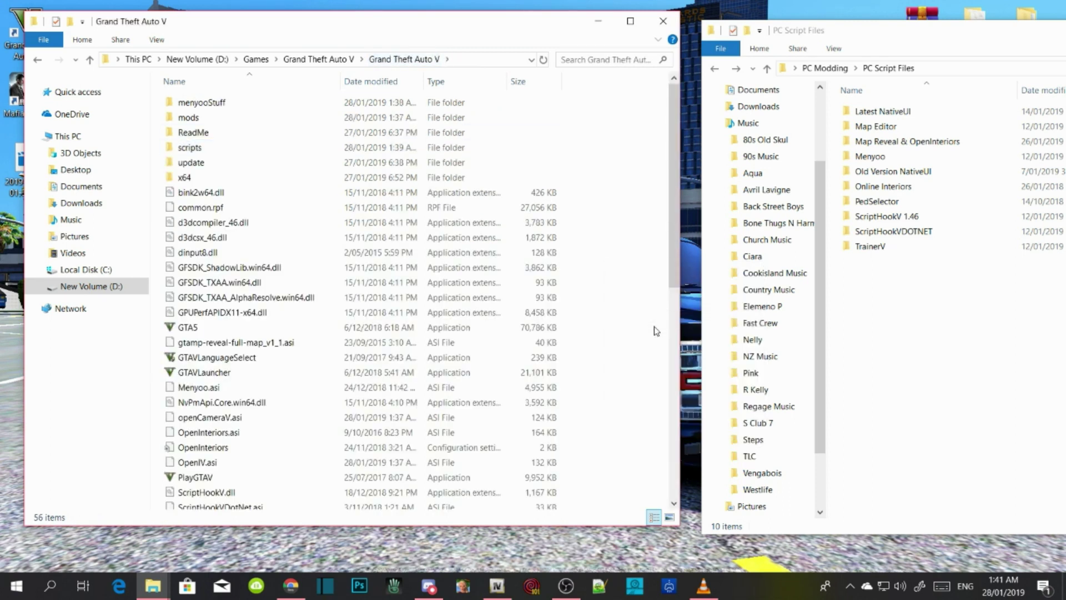
left_click(598, 22)
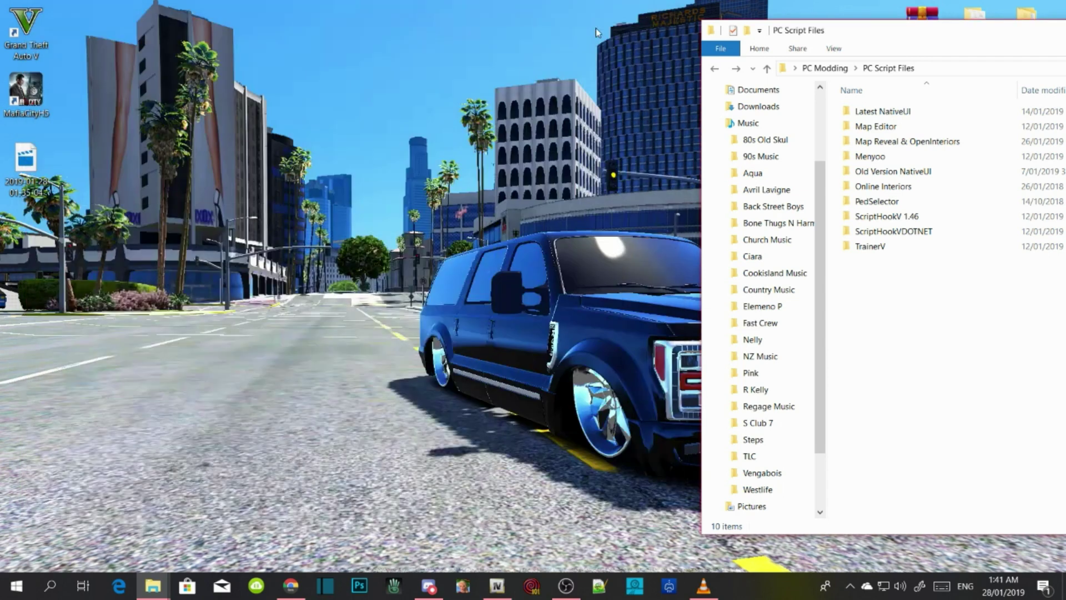
Close the PC Script Files window and bring the browser back up
left_click_drag(904, 38, 286, 53)
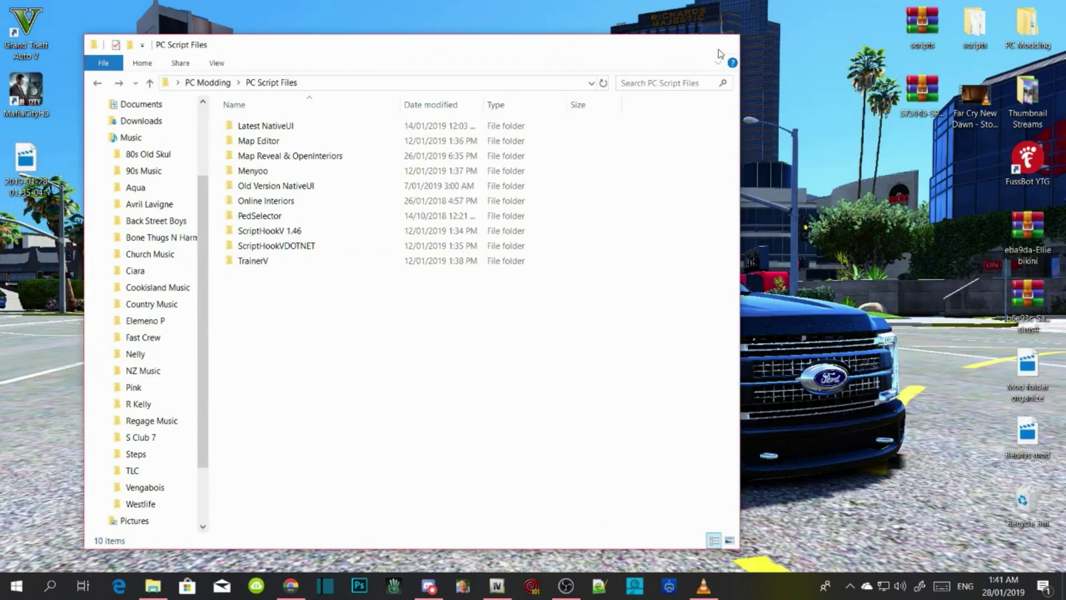
left_click(723, 45)
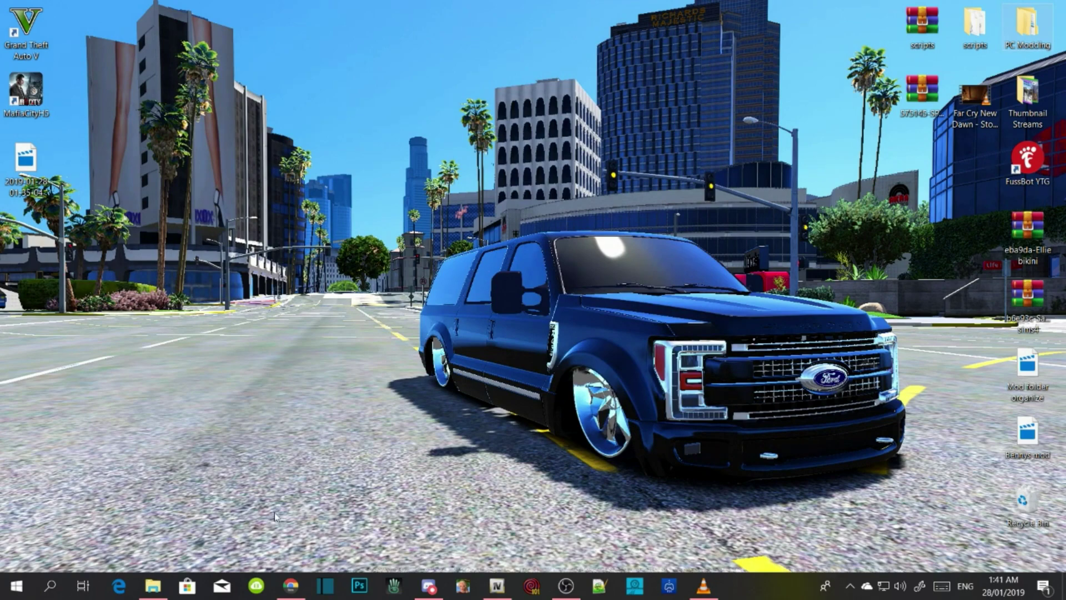
left_click(291, 586)
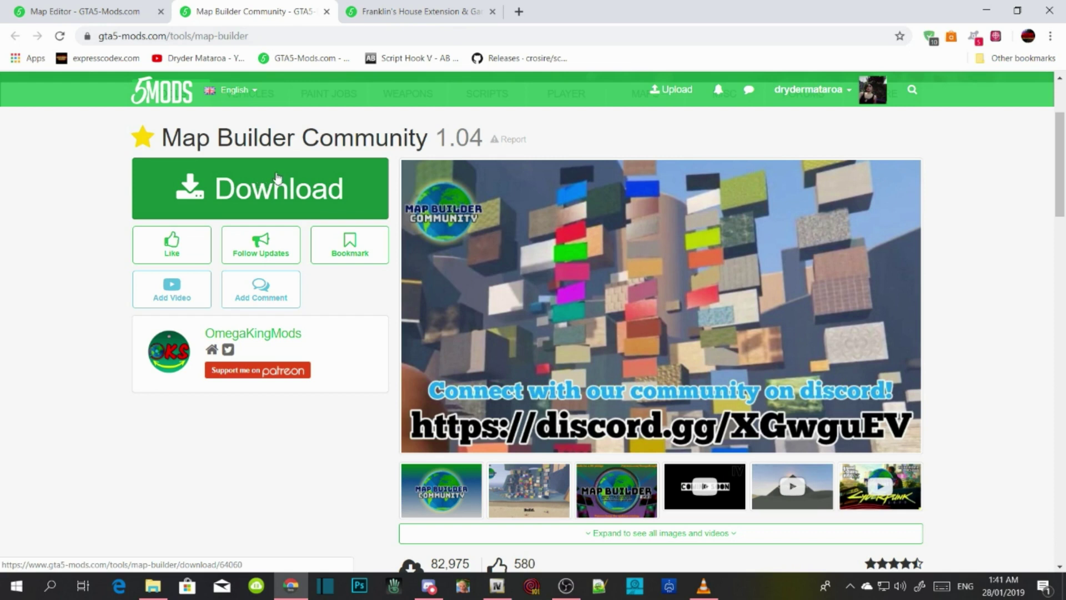
Scroll the Map Builder Community page down to the pinned comment with the patreon.com link
scroll(276, 177, "down", 6)
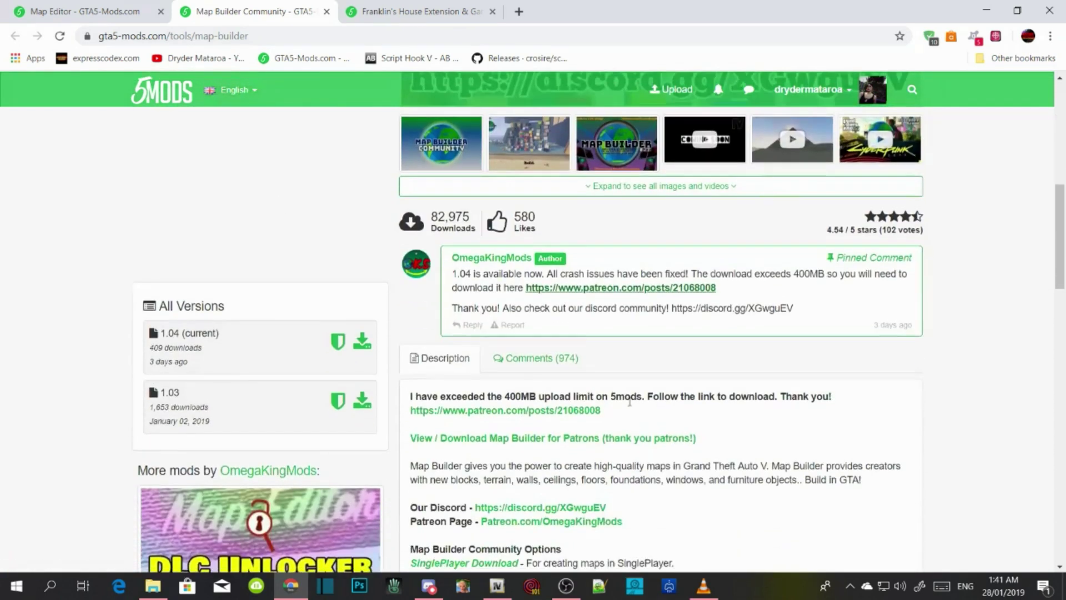
Download the Map Builder Community singleplayer zip from the Patreon post to the Desktop
left_click(661, 289)
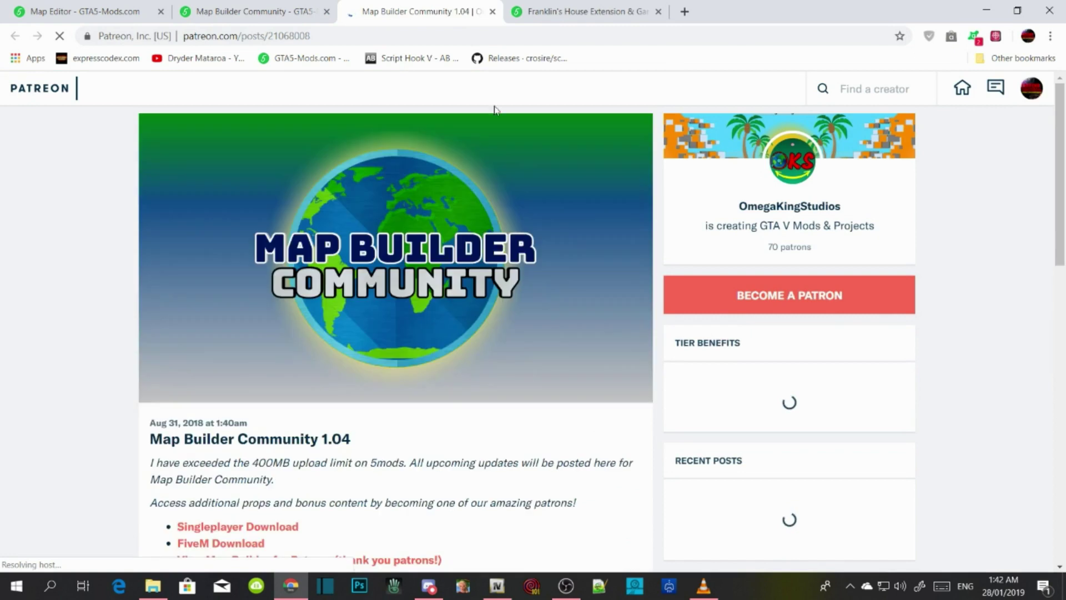
scroll(3, 317, "down", 3)
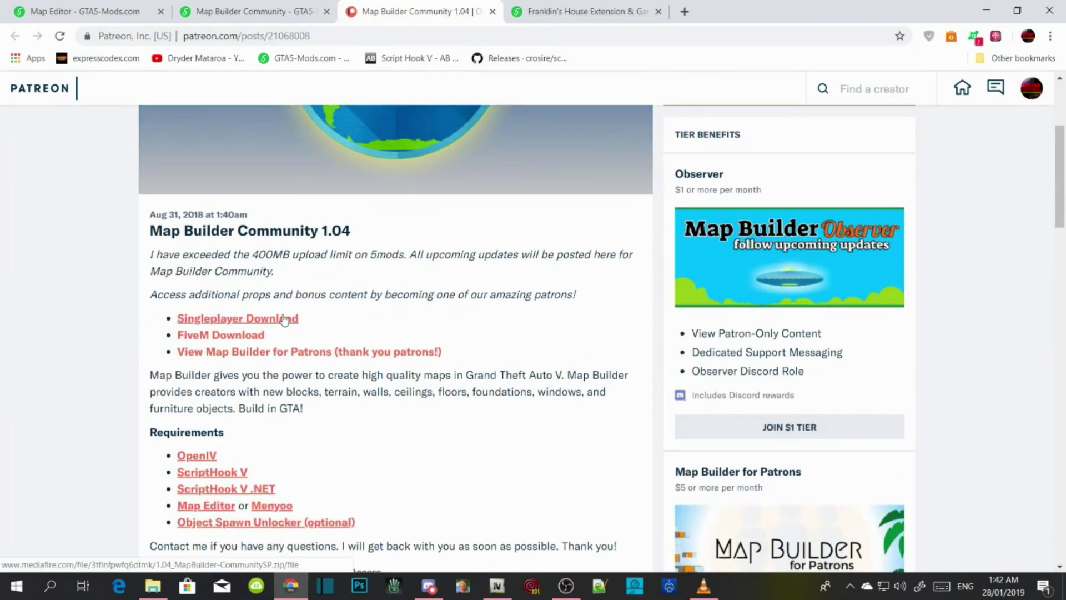
left_click(284, 318)
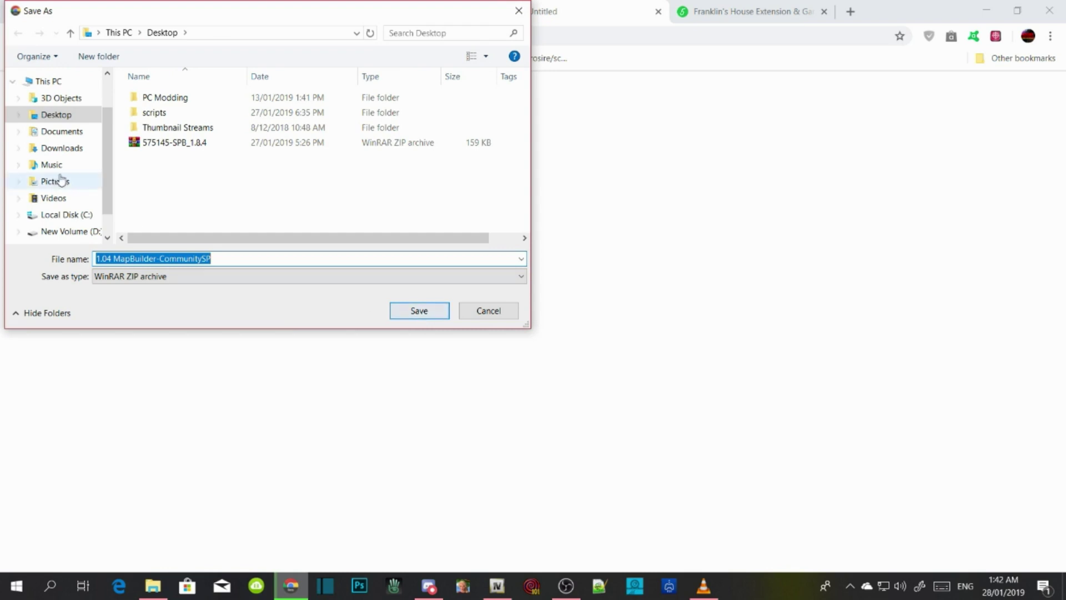
left_click(55, 114)
left_click(405, 311)
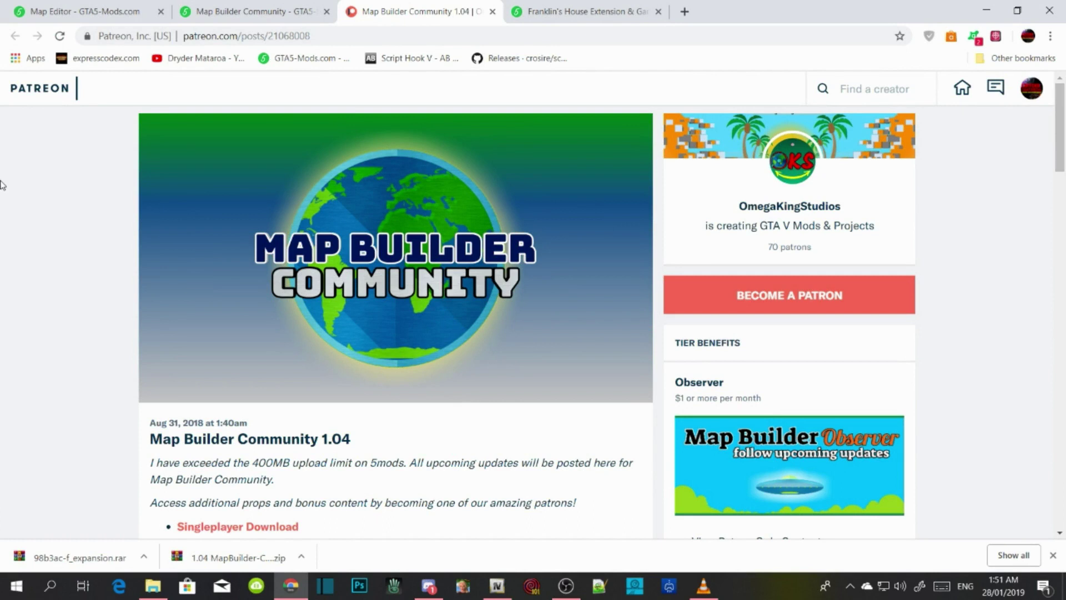
Dismiss the downloads bar, return to the Map Builder Community tab, and minimize Chrome
scroll(1, 189, "down", 3)
scroll(1, 366, "up", 3)
scroll(480, 303, "down", 3)
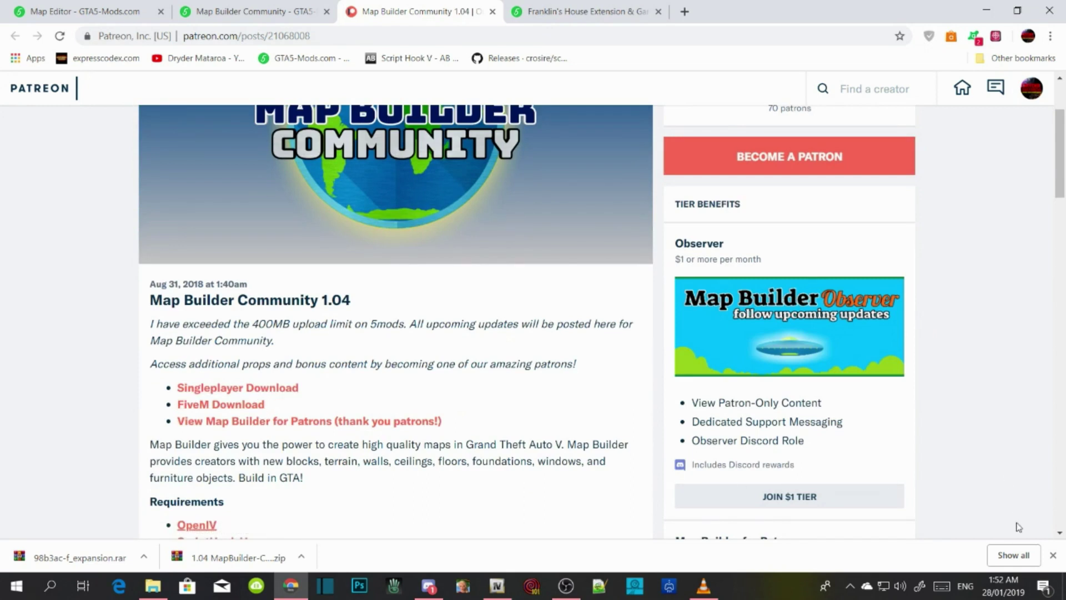
left_click(1053, 555)
left_click(588, 11)
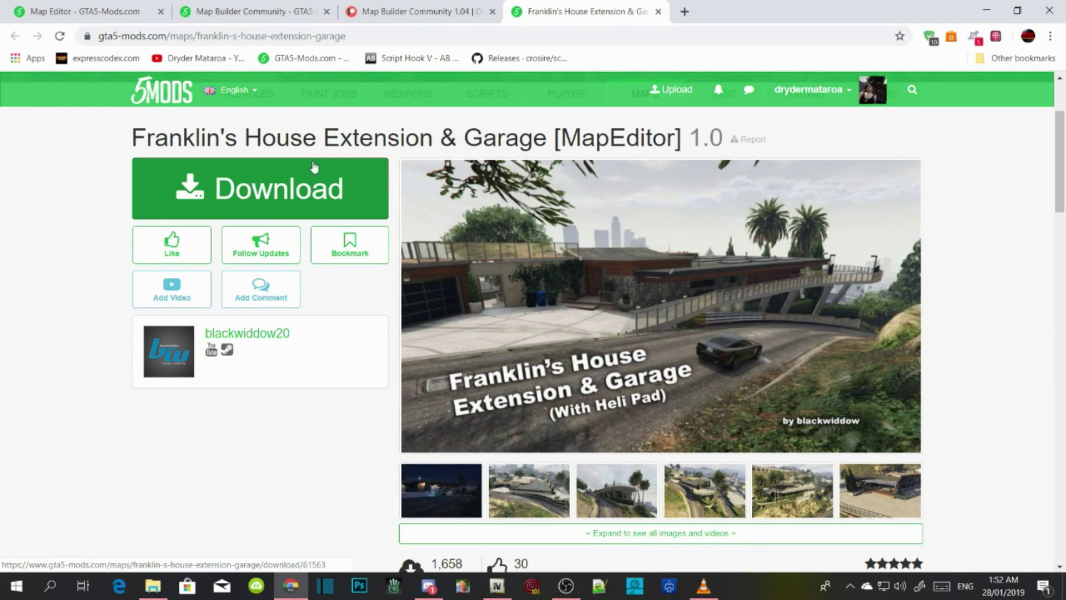
left_click(261, 11)
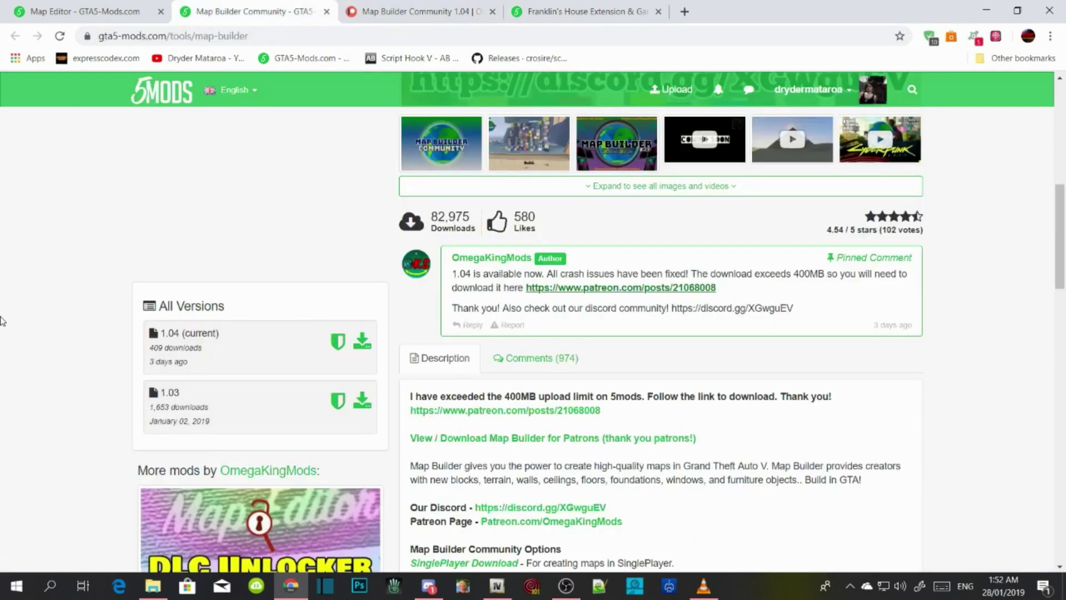
scroll(78, 258, "up", 10)
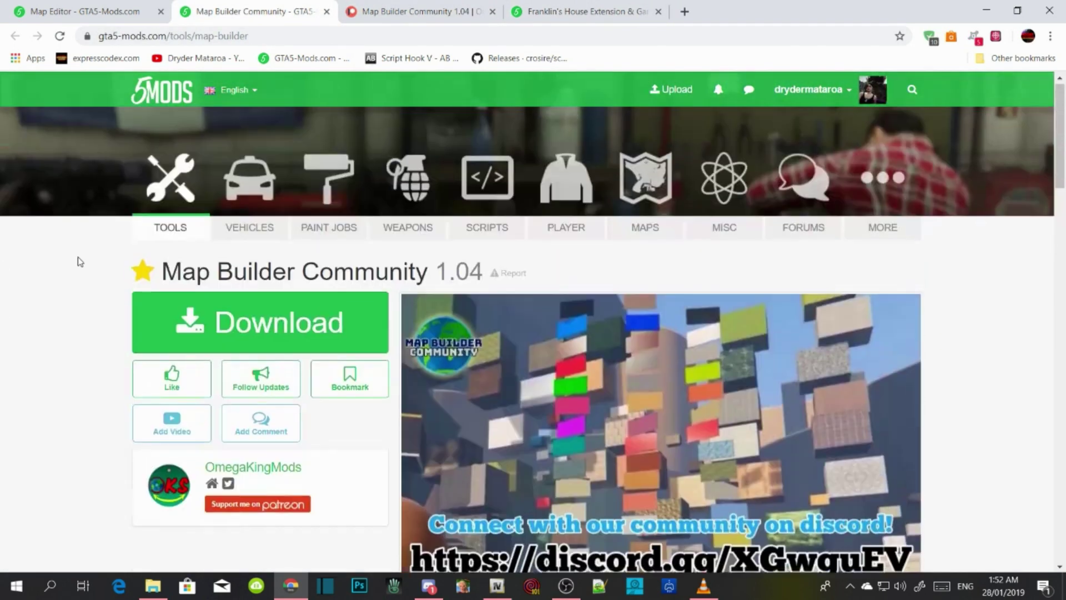
left_click(987, 11)
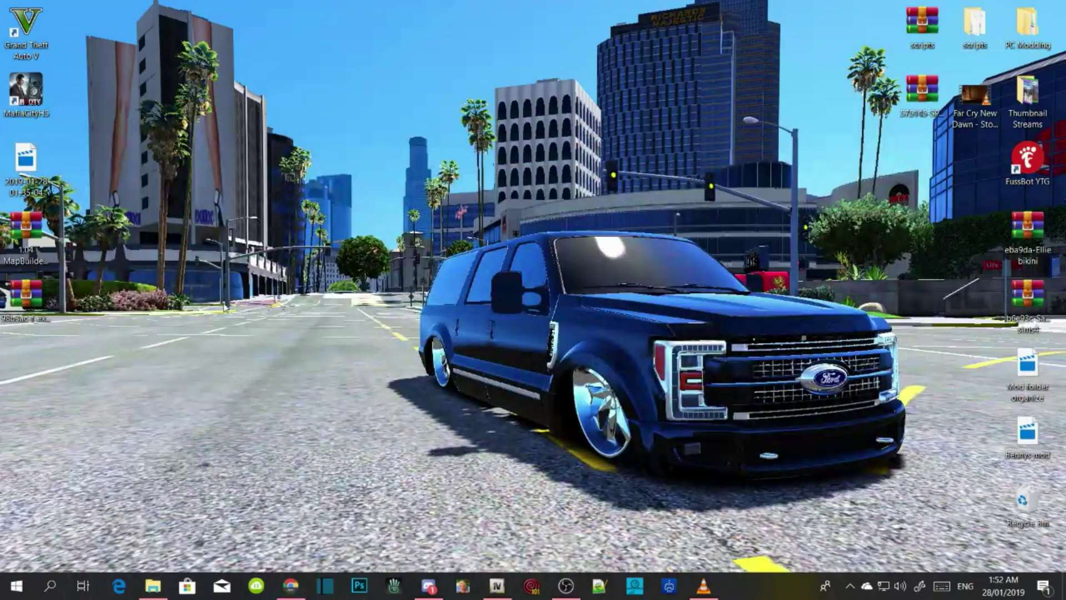
Open the Map Builder zip in WinRAR and enter the Map Builder Community 1.04 folder
left_click_drag(23, 256, 920, 179)
double_click(924, 179)
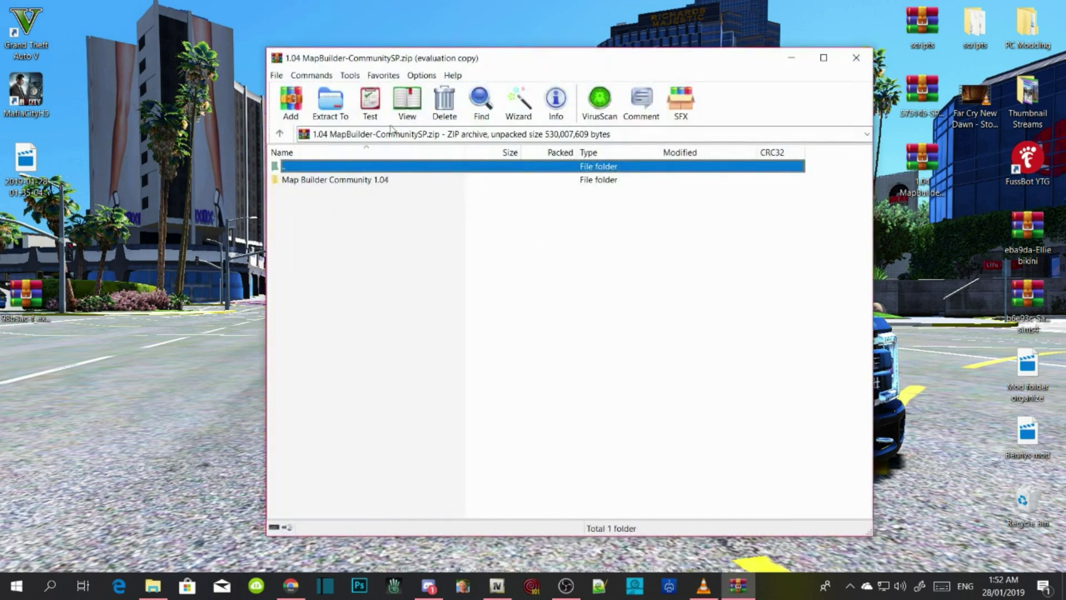
left_click_drag(363, 58, 797, 62)
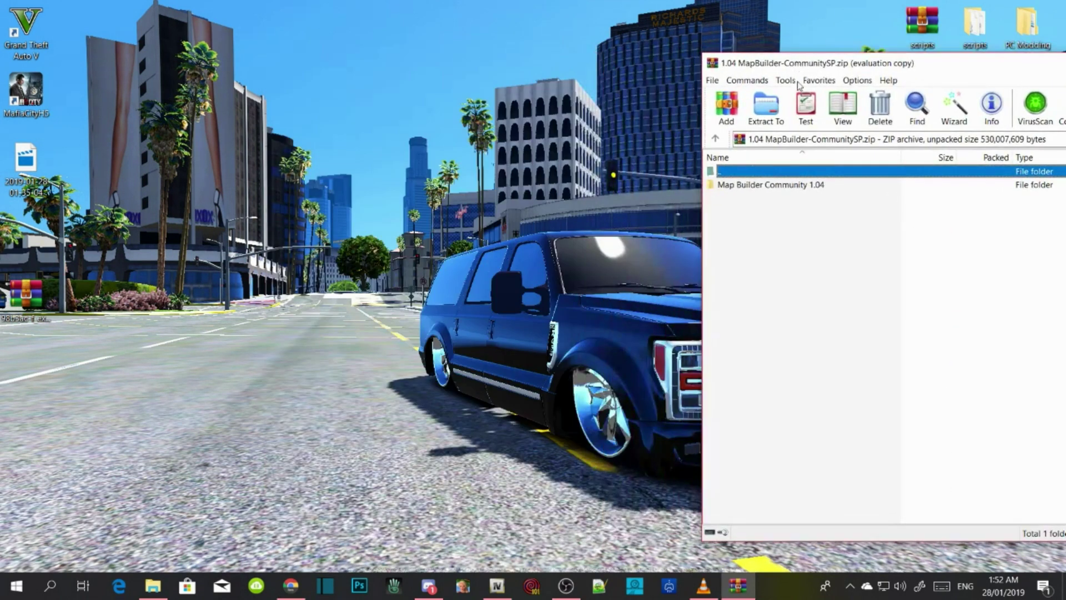
double_click(754, 185)
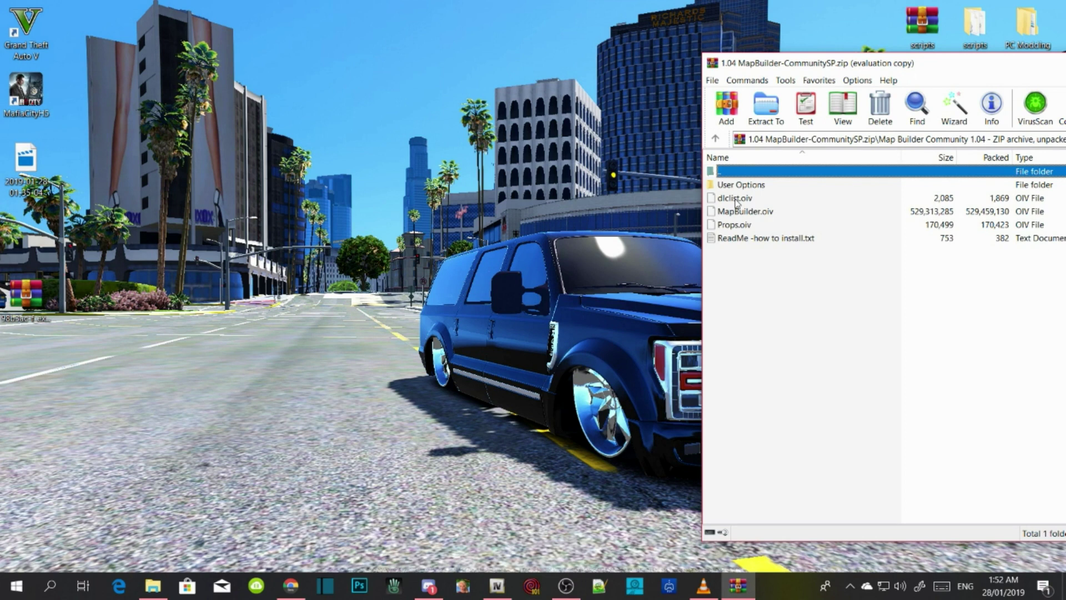
Drag dlclist.oiv, MapBuilder.oiv and Props.oiv onto the desktop, then close WinRAR
left_click(735, 199)
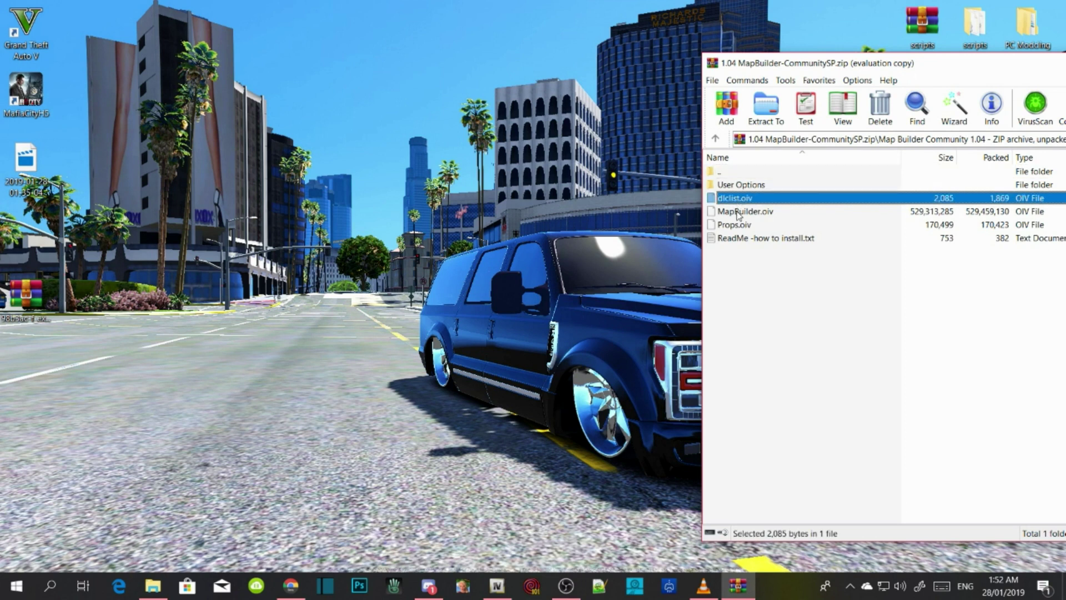
left_click(738, 212, "ctrl")
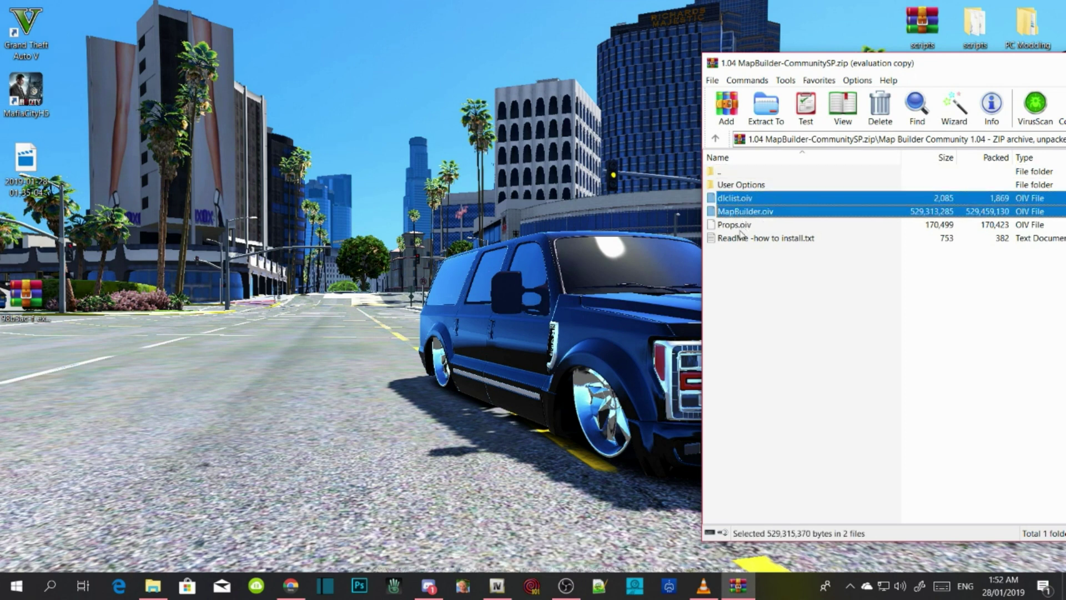
left_click(736, 229, "ctrl")
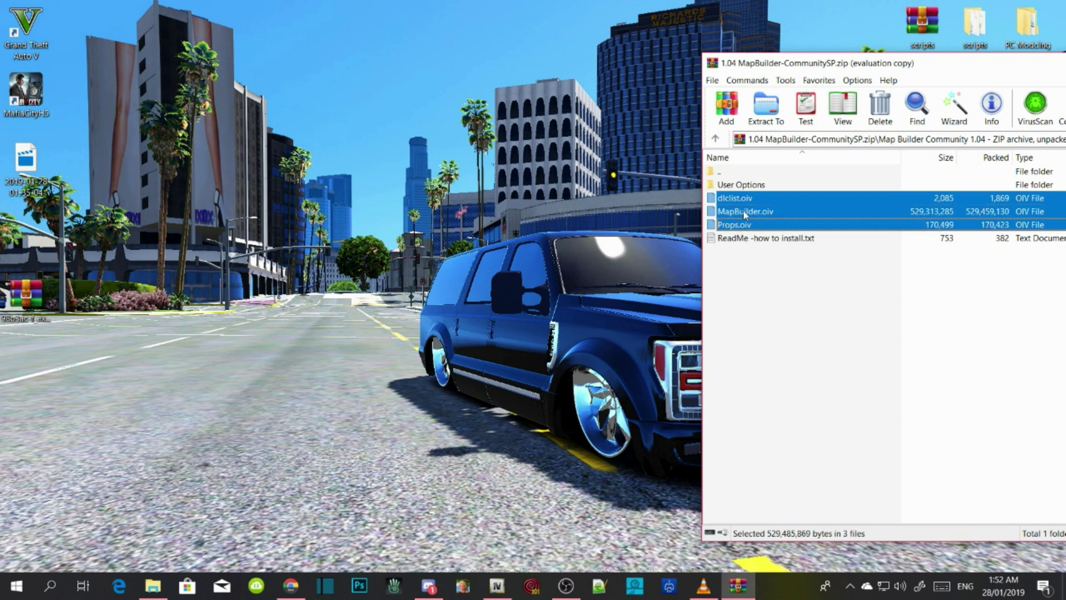
left_click_drag(746, 216, 359, 69)
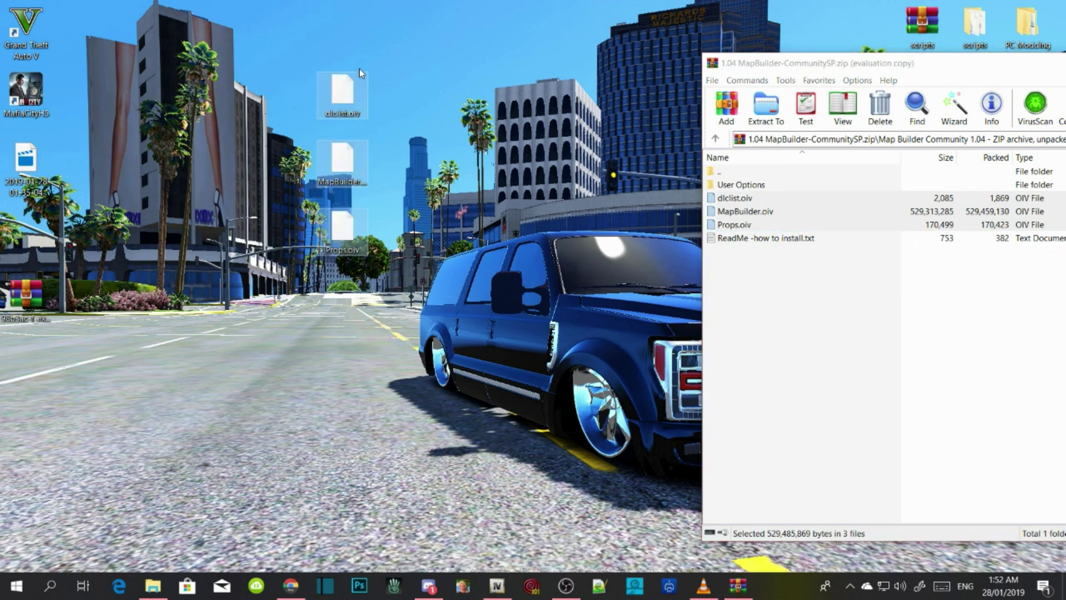
left_click_drag(917, 72, 581, 75)
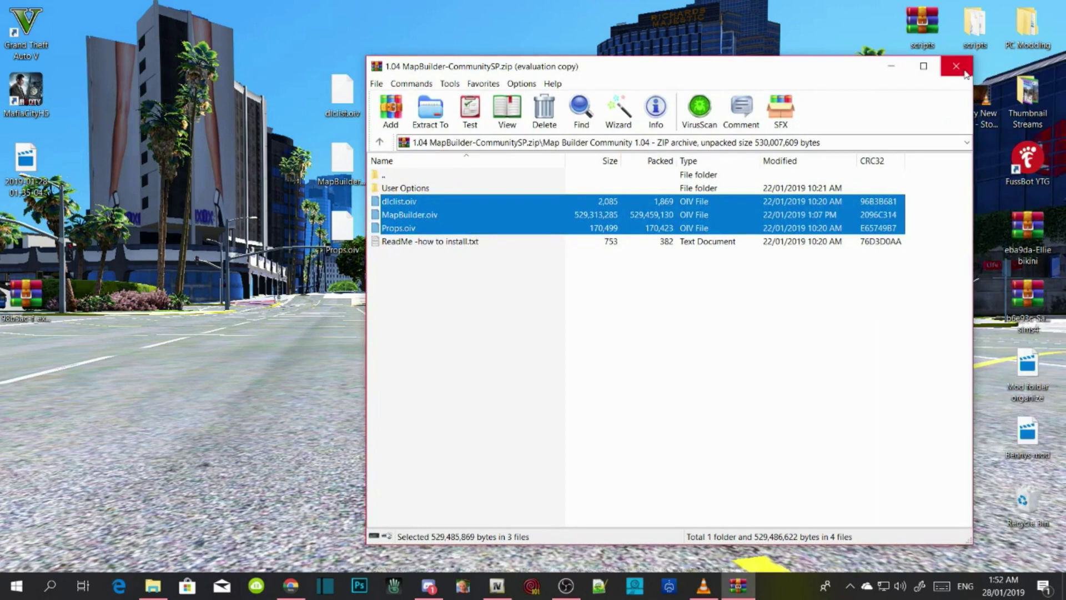
left_click(963, 71)
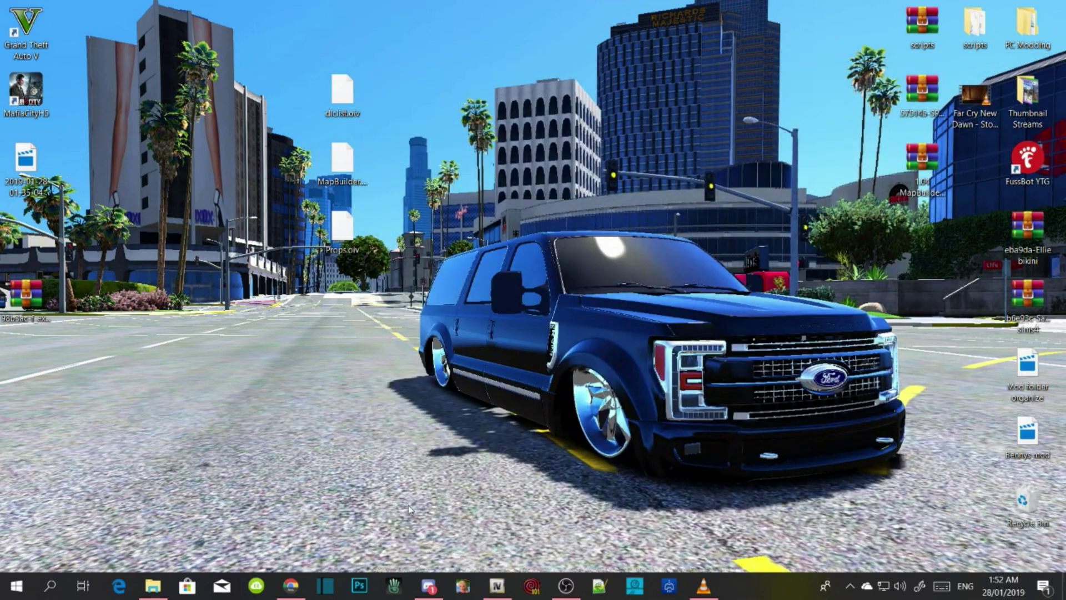
Load Props.oiv from the Desktop into OpenIV's Package Installer
left_click(497, 585)
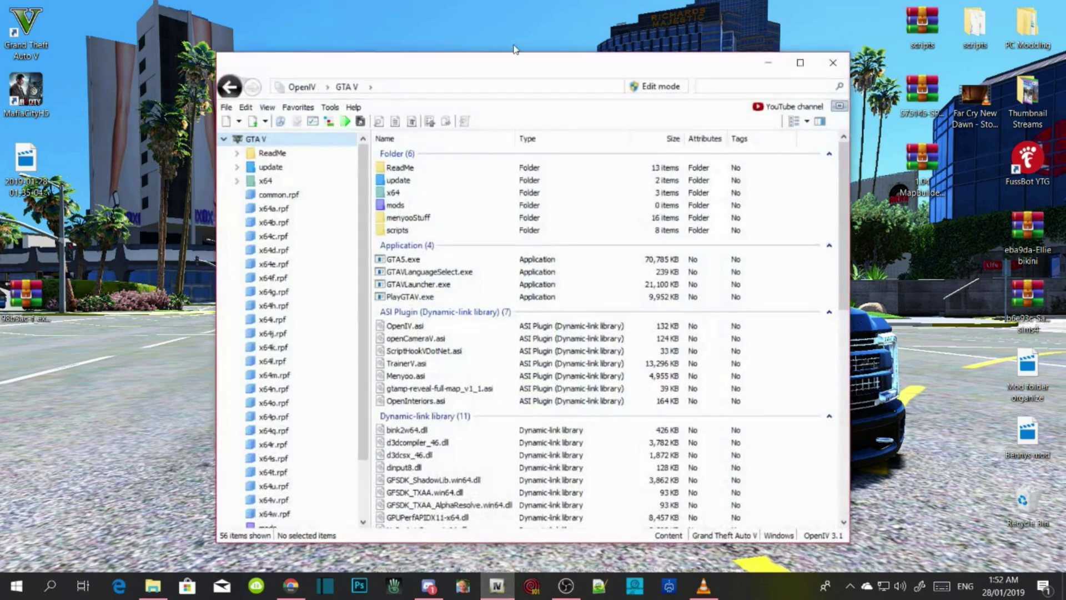
left_click_drag(473, 69, 447, 45)
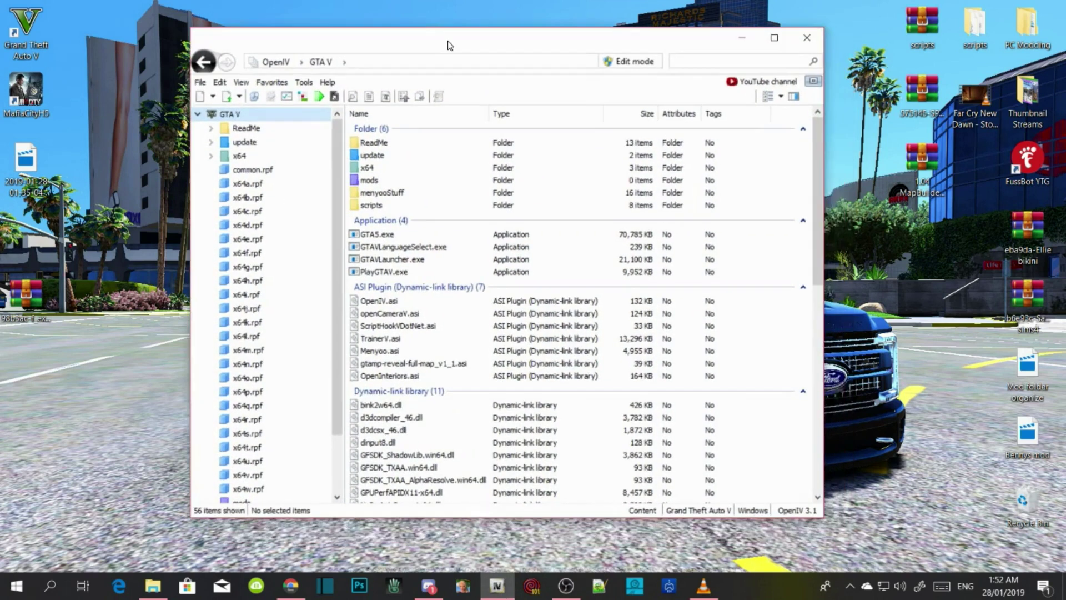
left_click(303, 83)
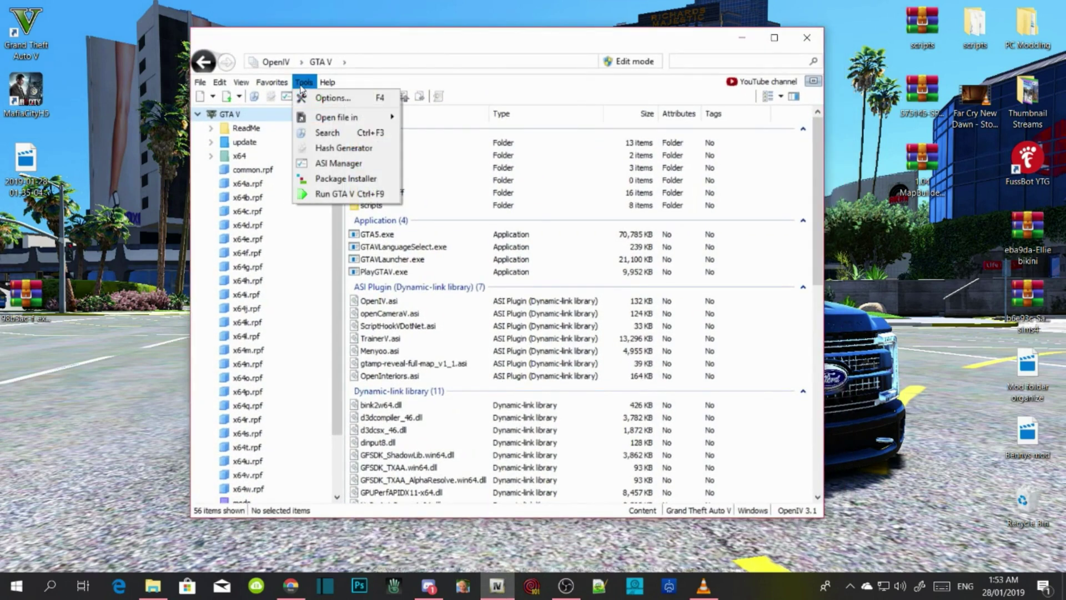
left_click(336, 179)
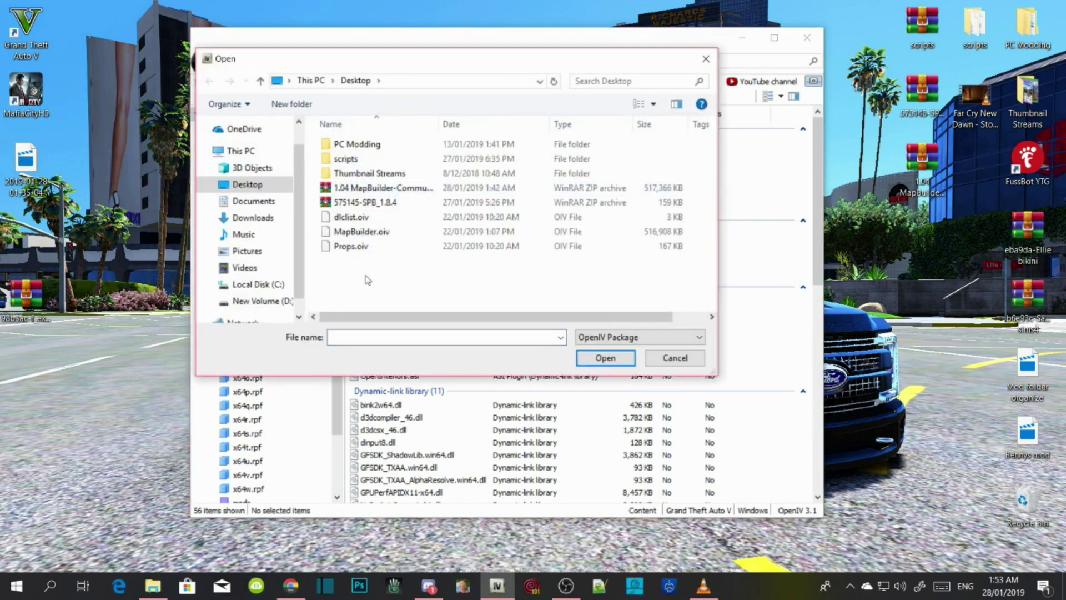
left_click(358, 250)
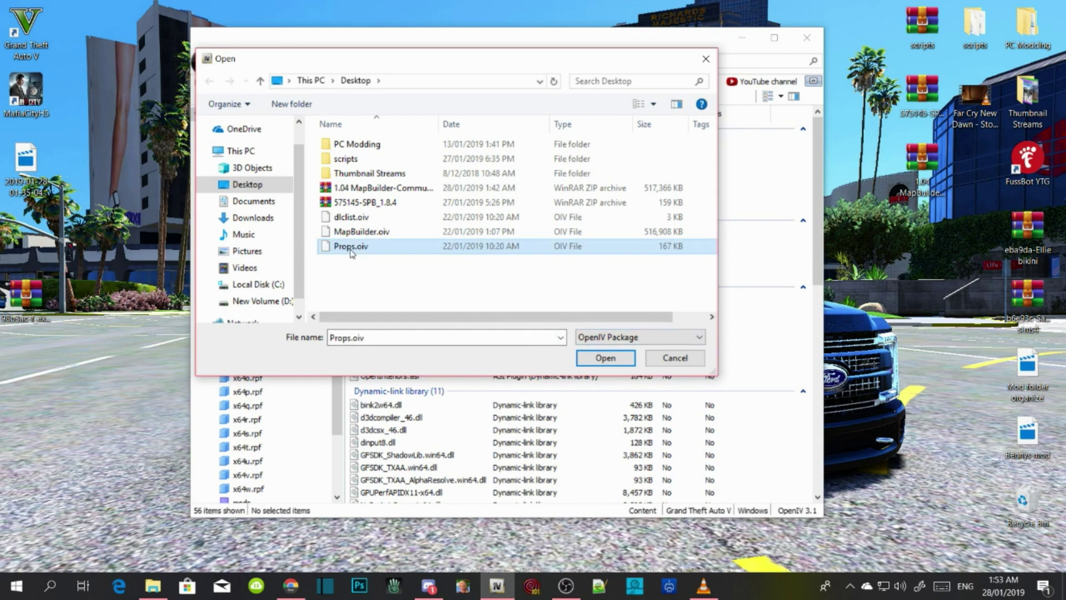
key("F2")
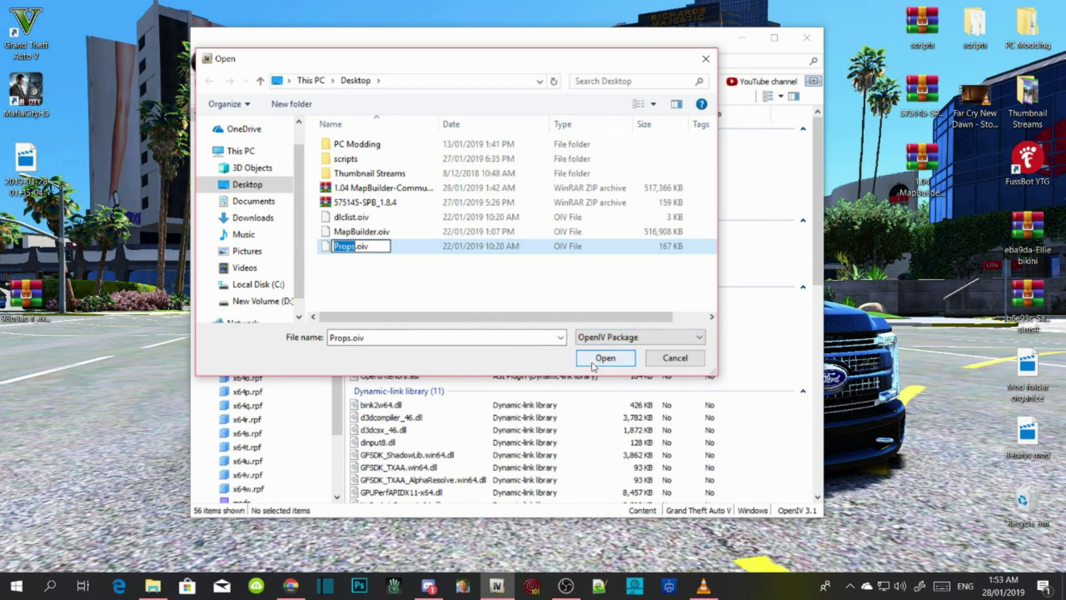
left_click(594, 363)
left_click(593, 364)
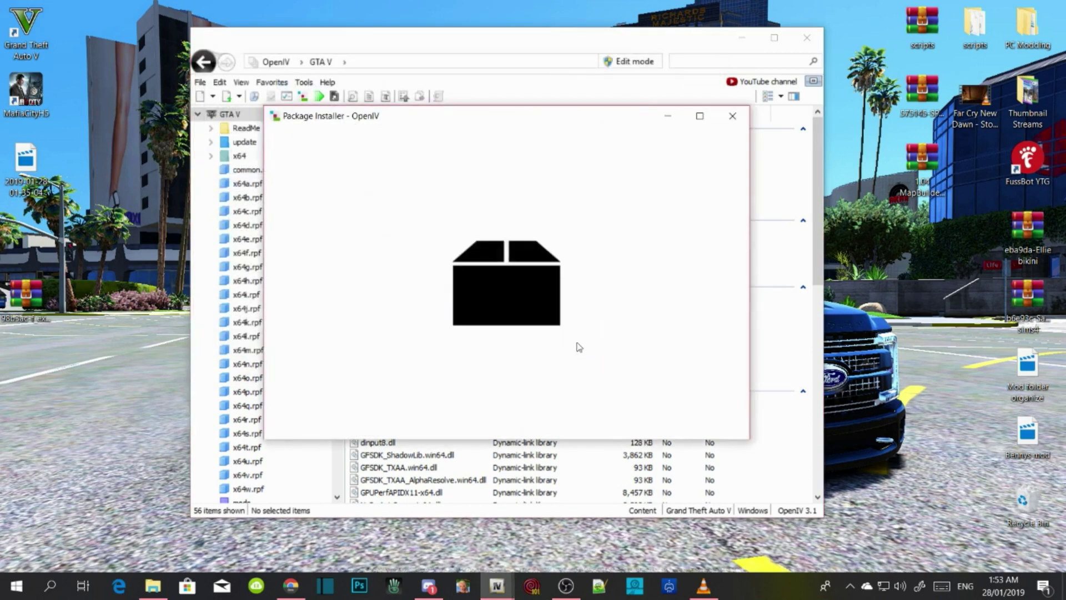
Install the Props package into the Game folder and close the finished installer
left_click(715, 224)
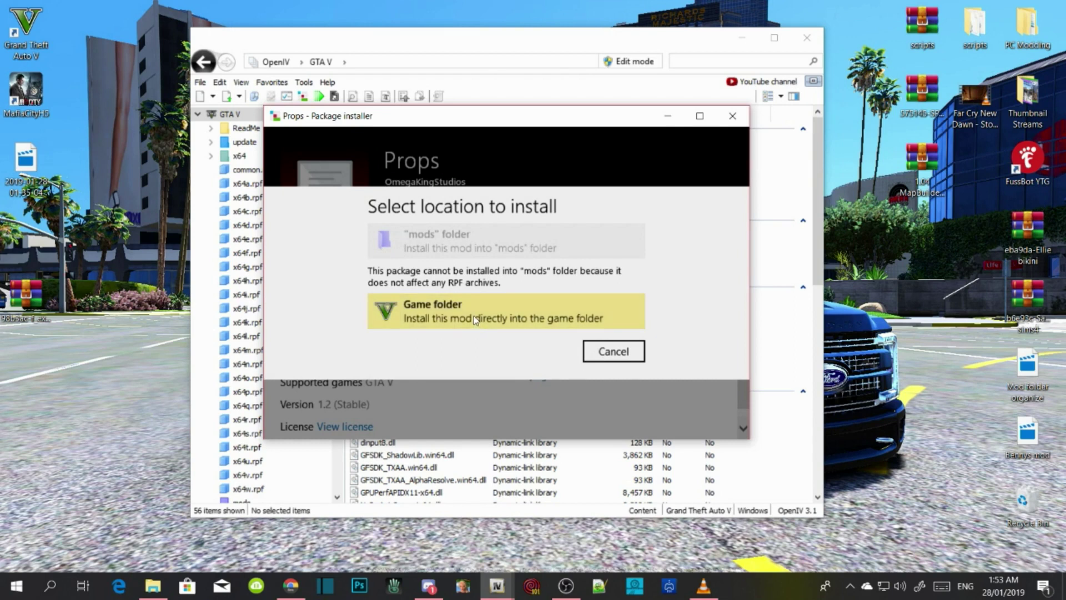
left_click(475, 320)
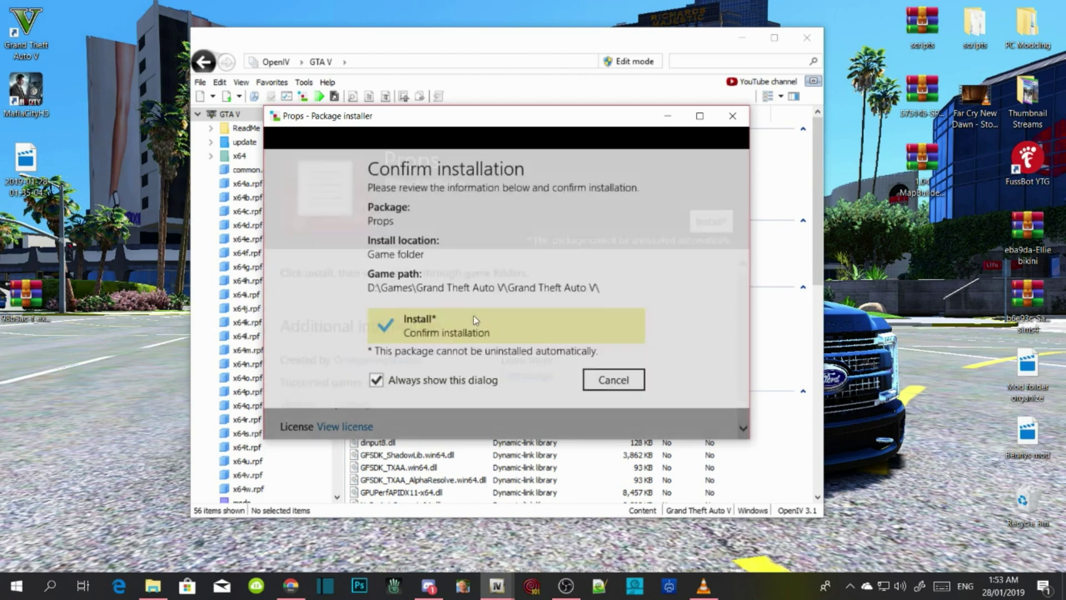
left_click(459, 340)
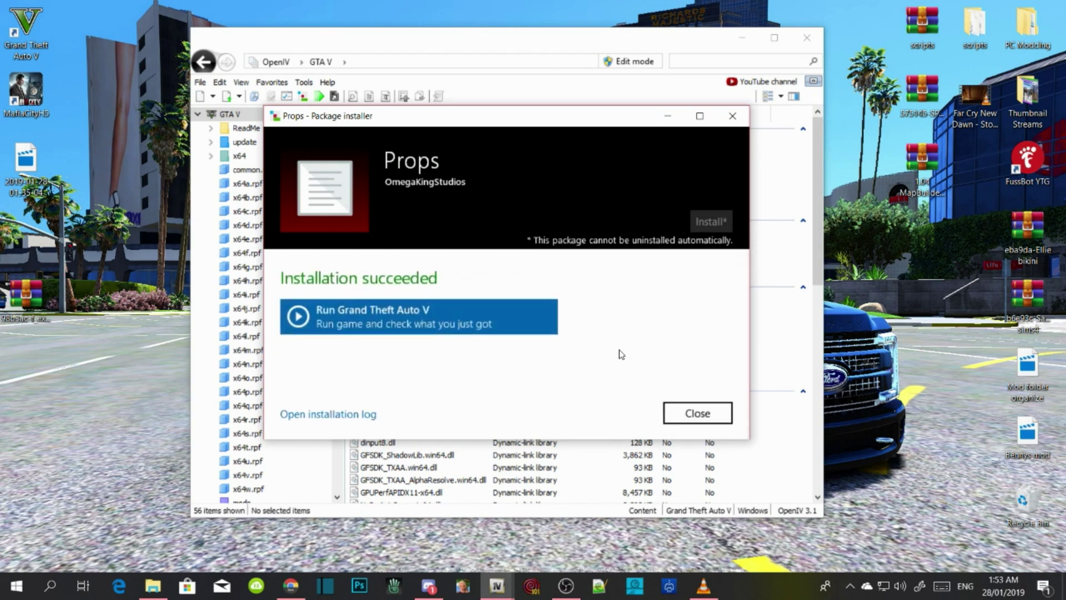
left_click(712, 415)
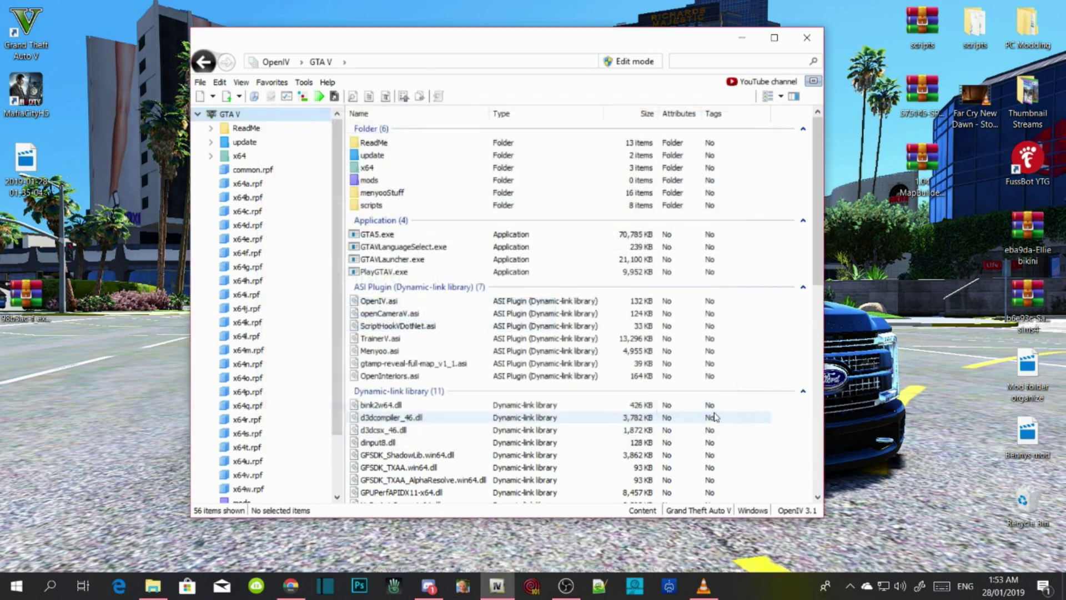
Install dlclist.oiv via Tools > Package Installer into the "mods" folder, then close the installer
left_click(309, 83)
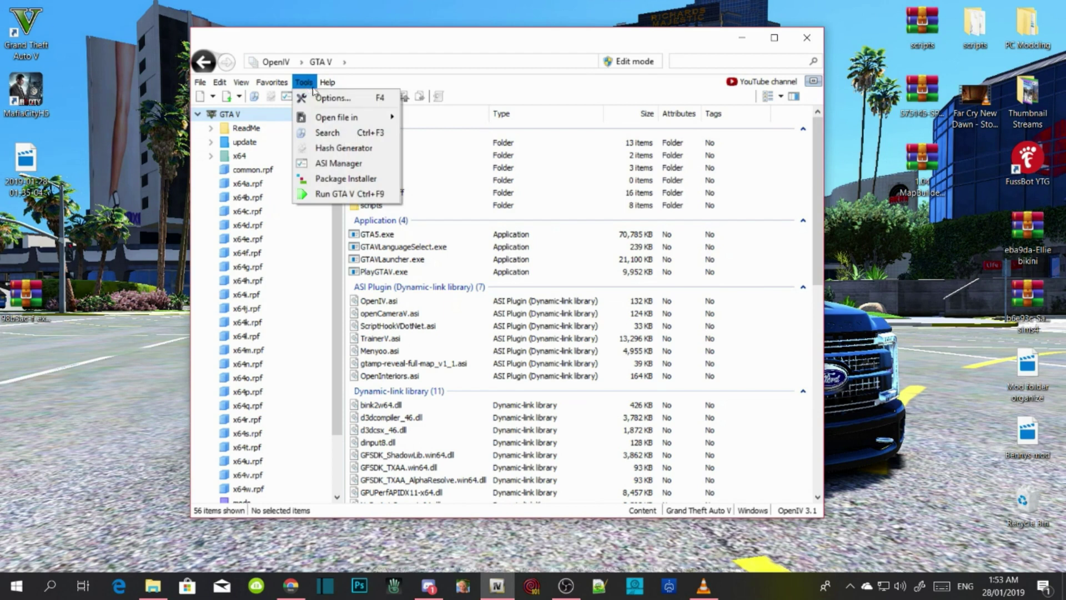
left_click(342, 179)
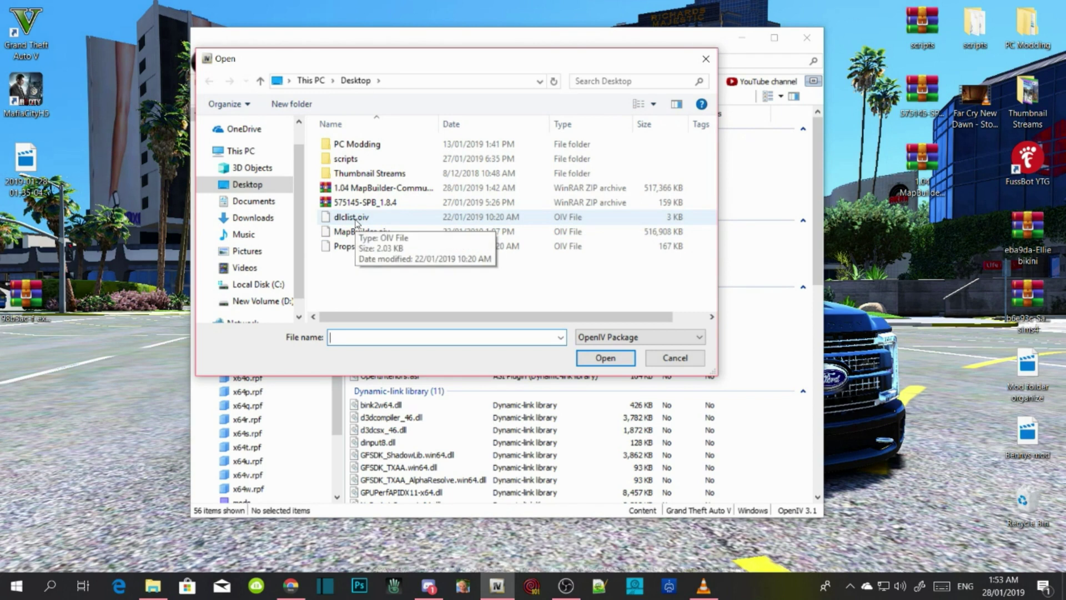
left_click(356, 219)
left_click(592, 362)
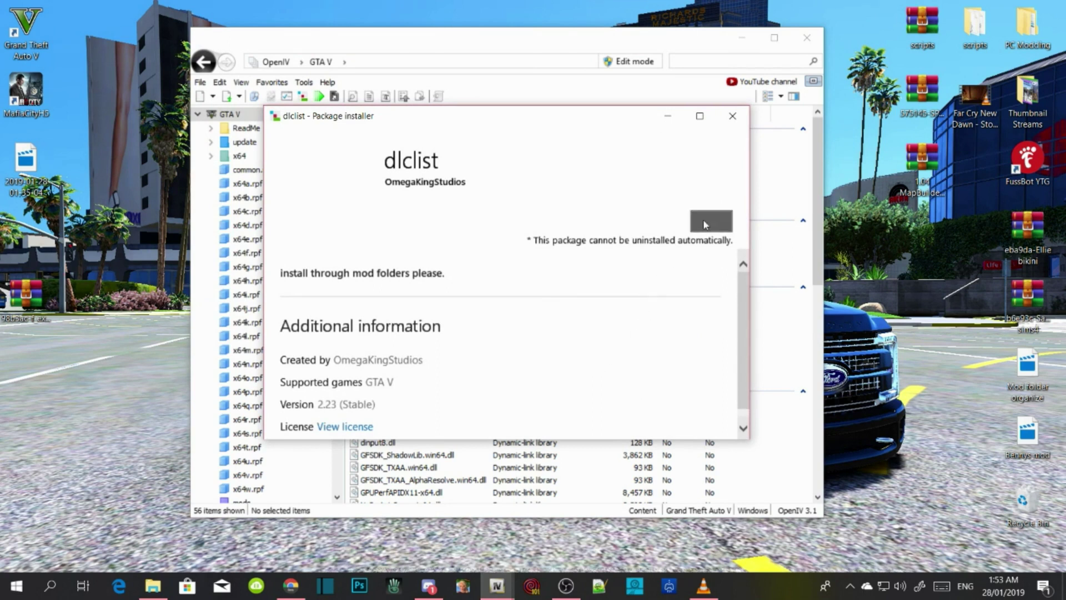
left_click(703, 221)
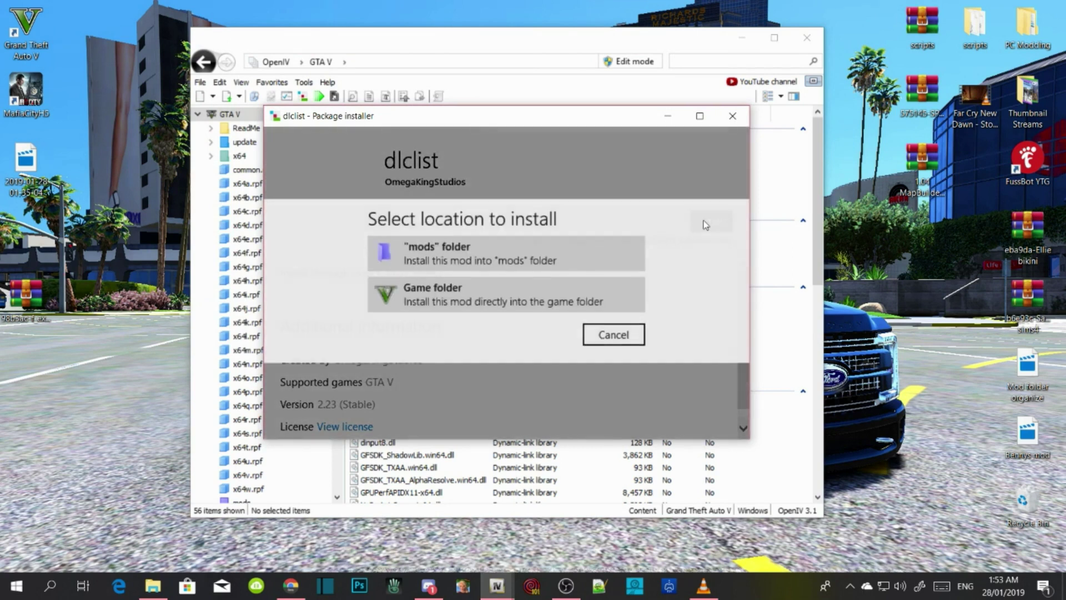
left_click(456, 259)
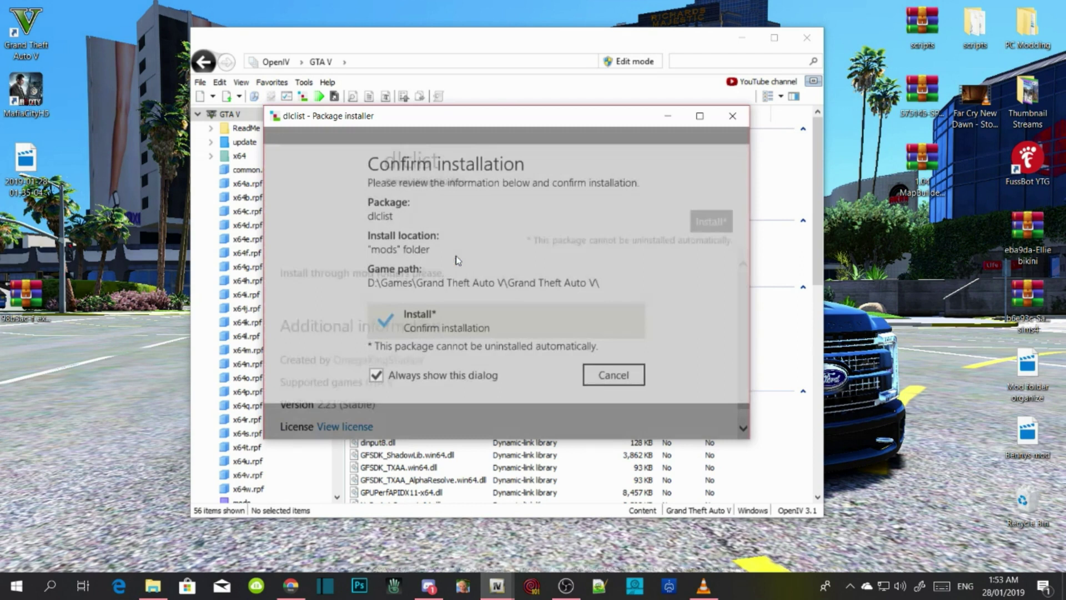
left_click(435, 336)
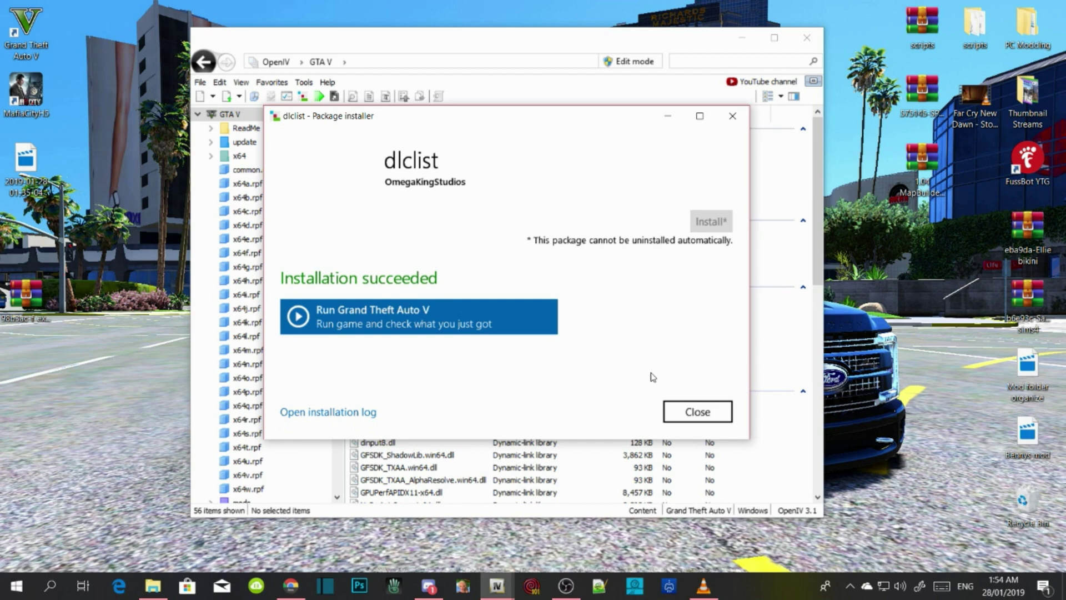
left_click(689, 418)
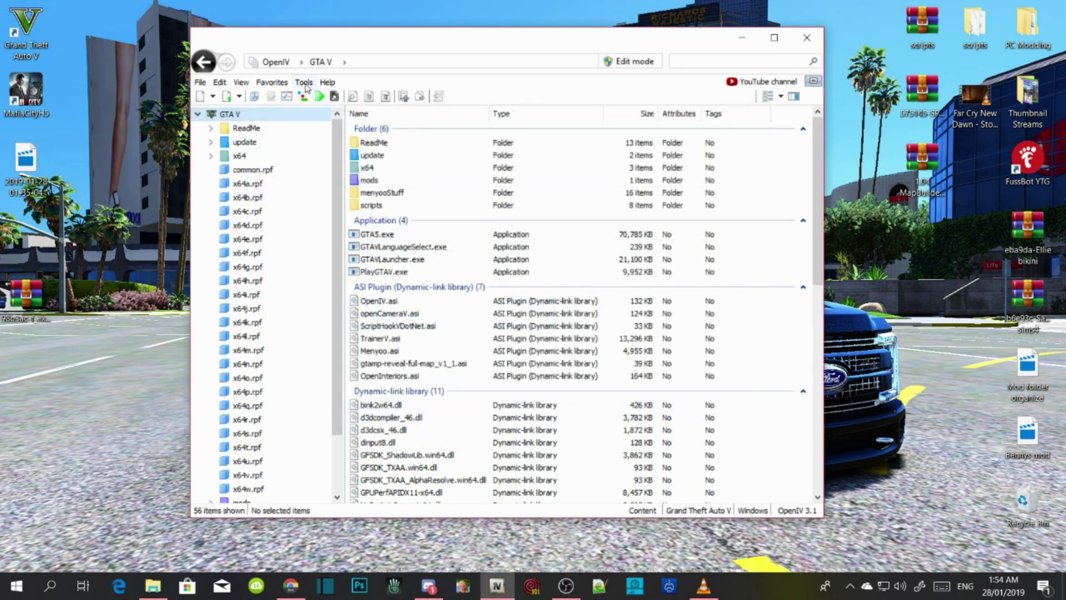
Install MapBuilder.oiv via Tools > Package Installer into the "mods" folder, then close the installer
left_click(304, 83)
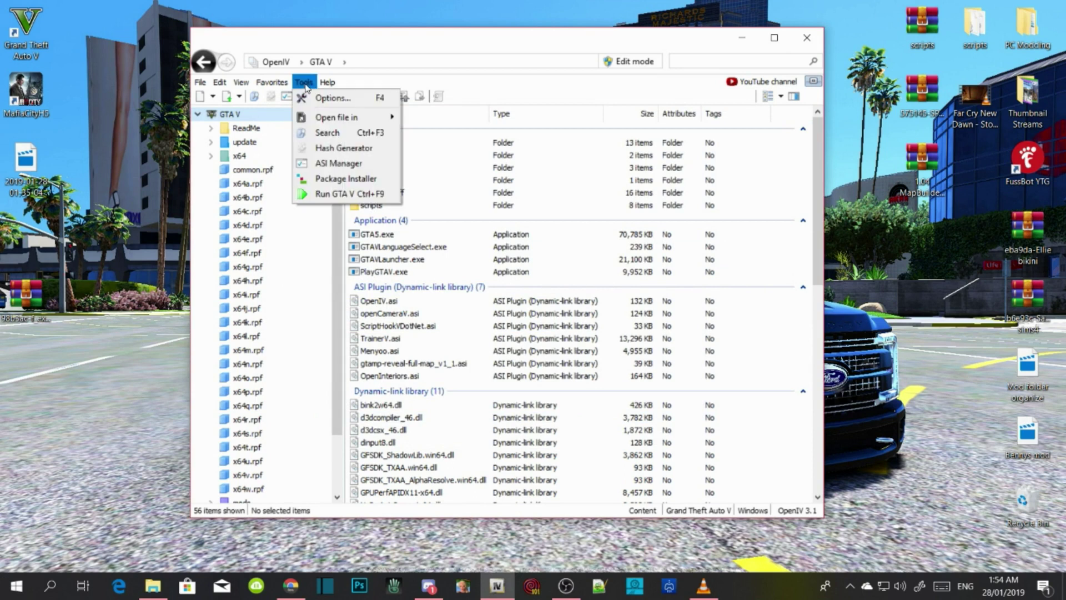
left_click(329, 178)
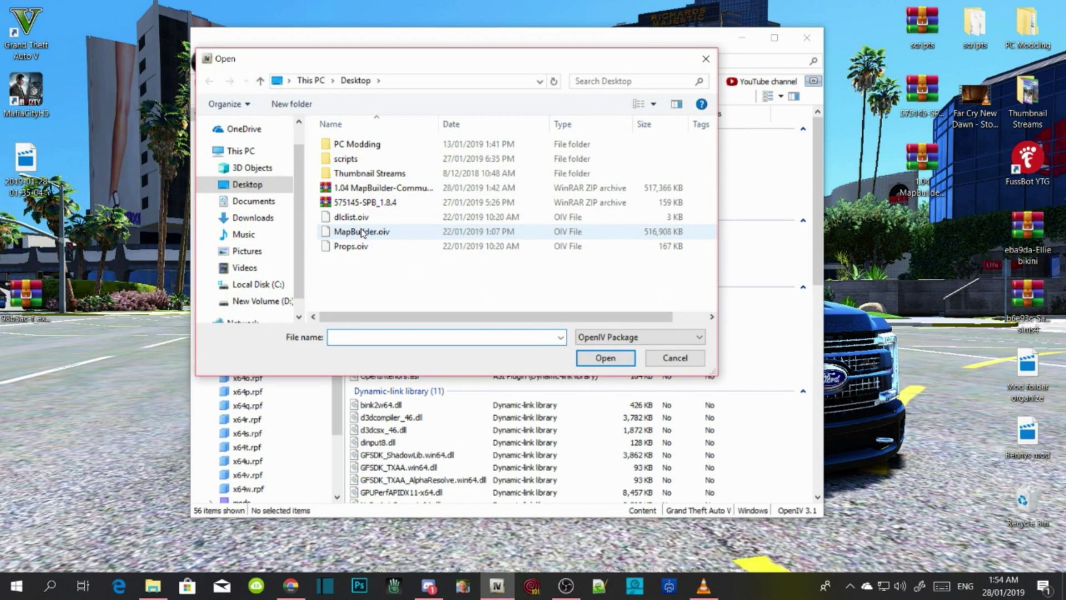
left_click(362, 233)
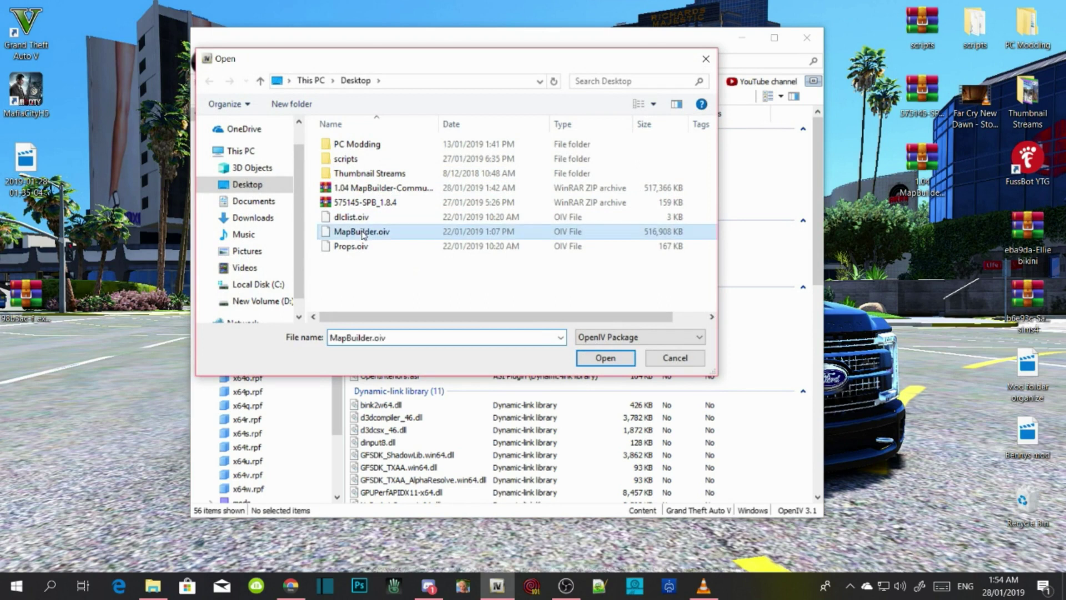
left_click(617, 365)
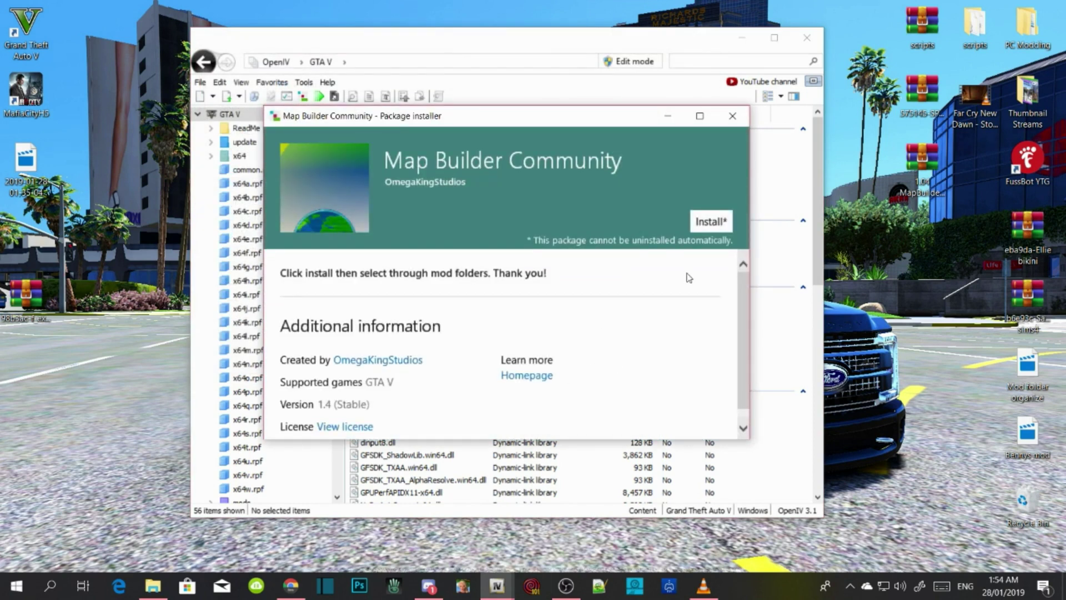
left_click(710, 221)
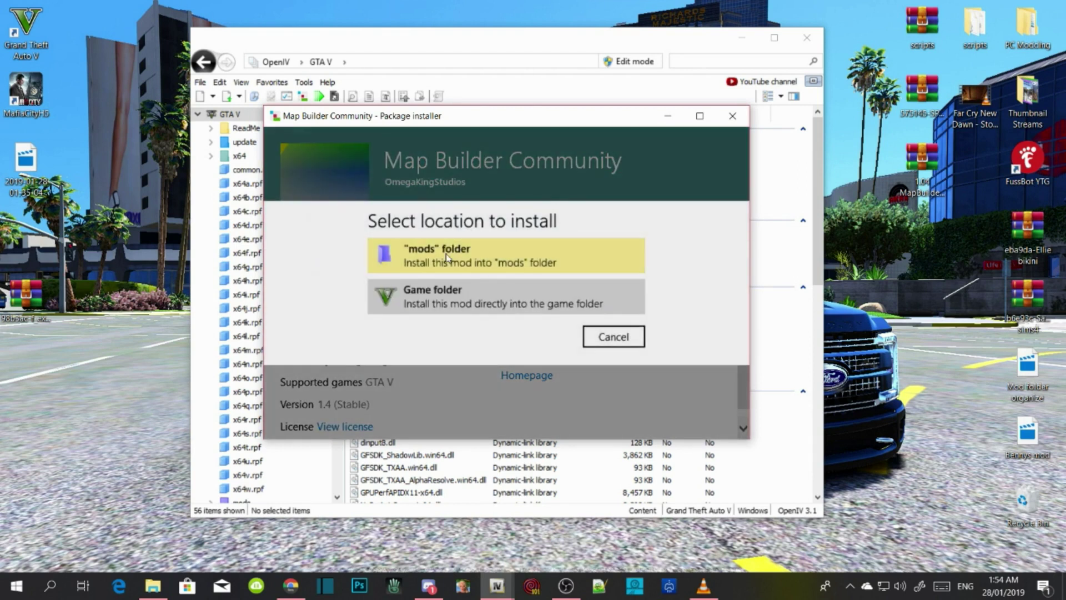
left_click(446, 257)
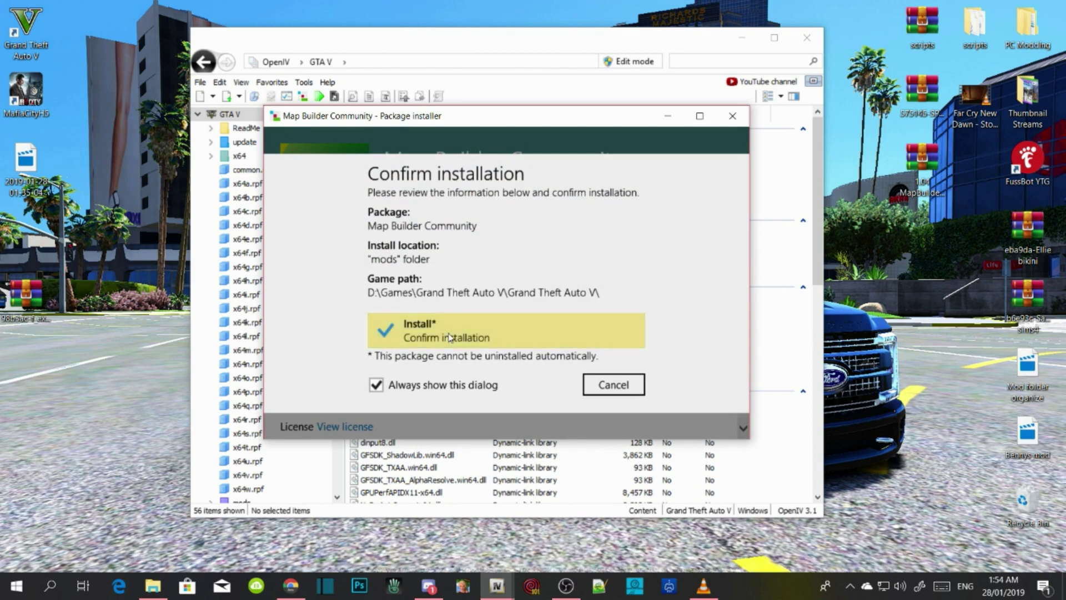
left_click(449, 337)
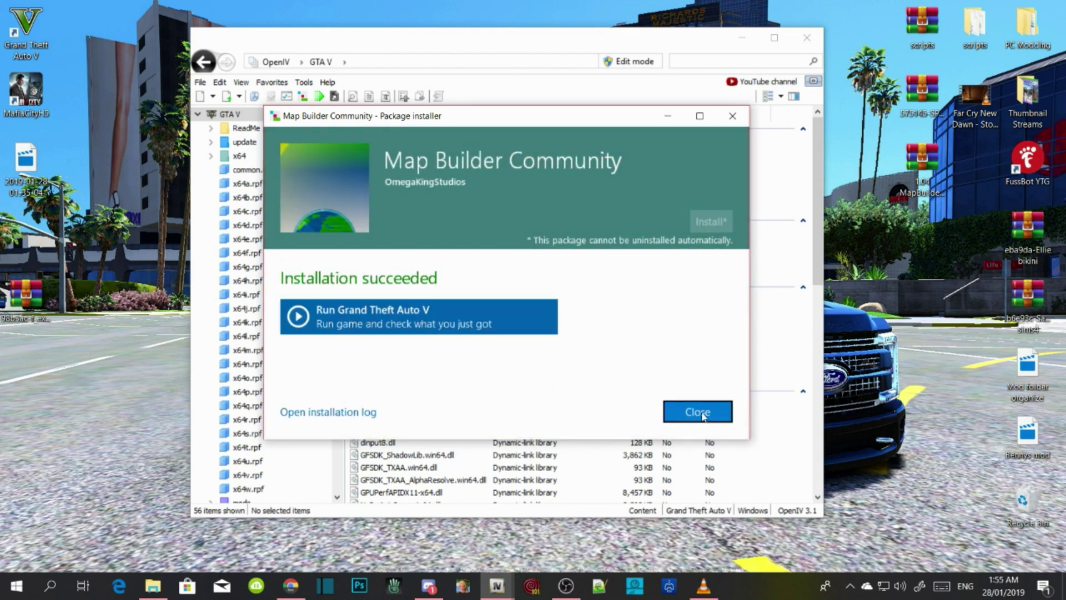
left_click(698, 411)
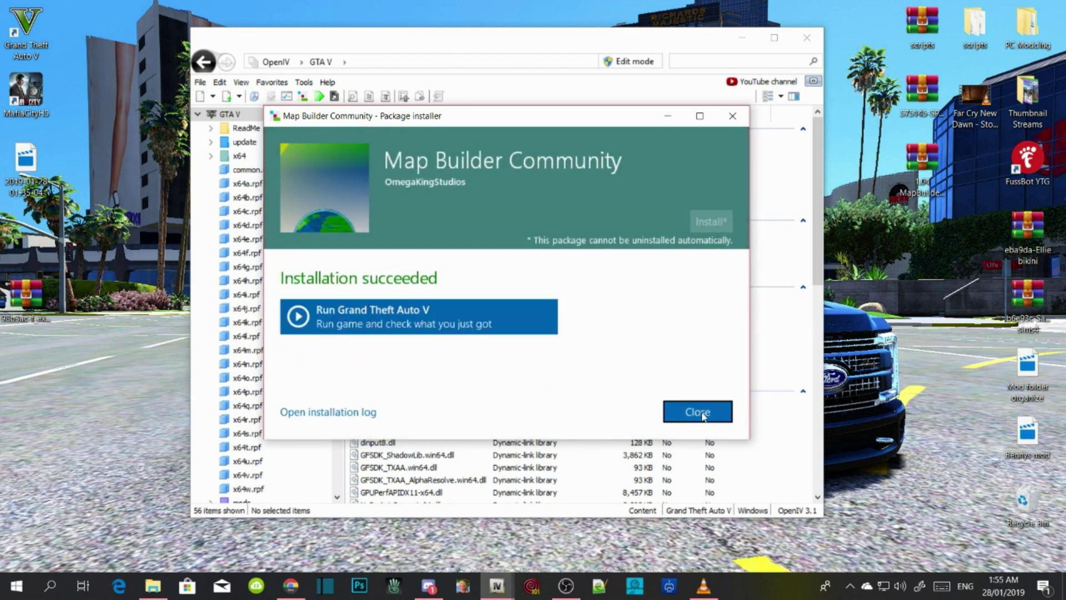